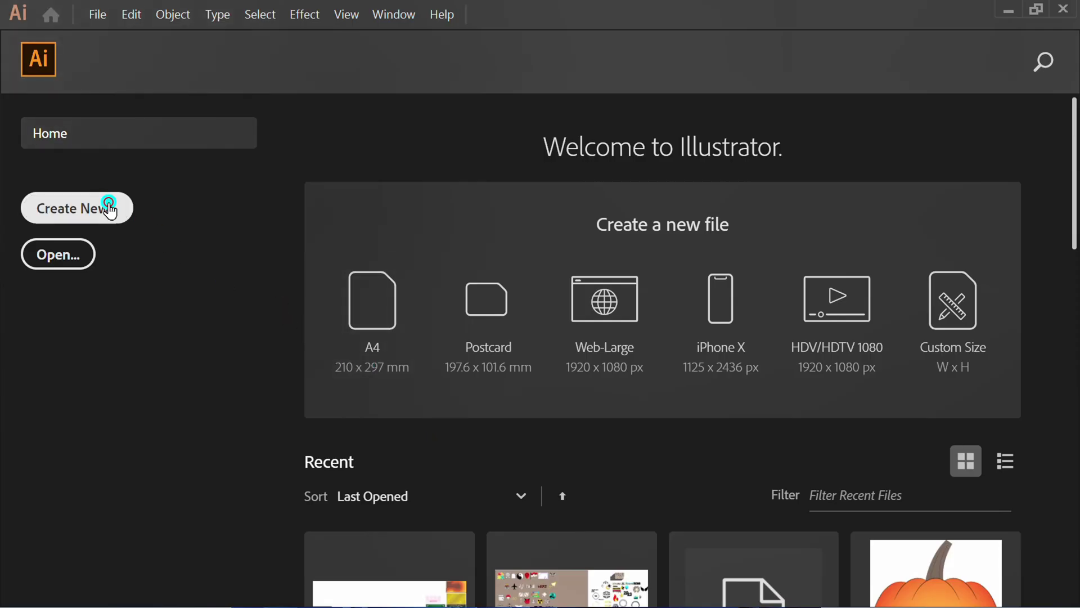
Create a new document 1280 pt wide and 720 pt high
click(110, 211)
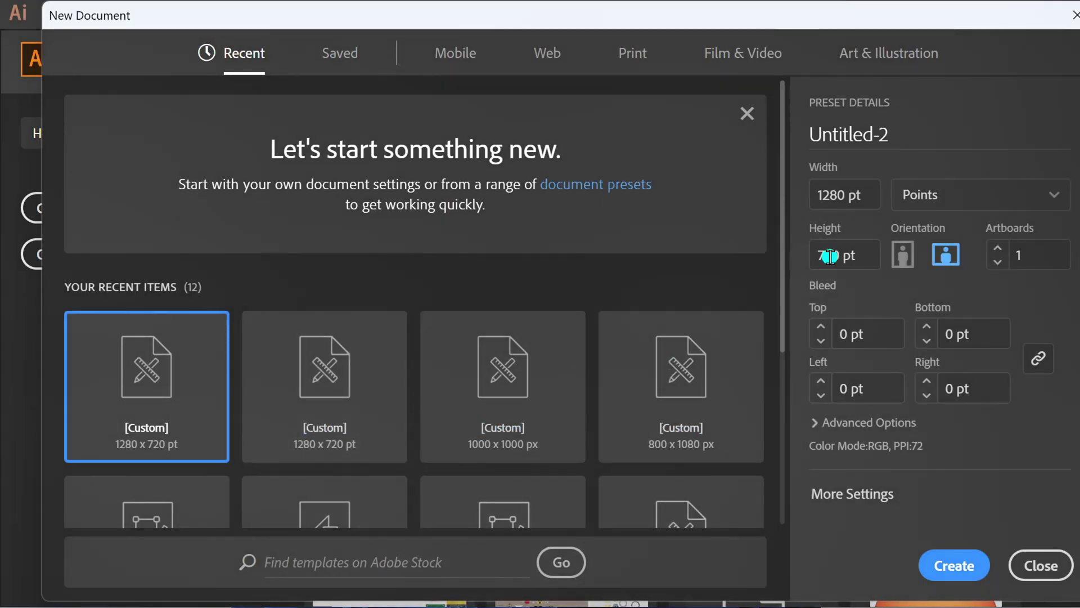
click(866, 194)
click(871, 262)
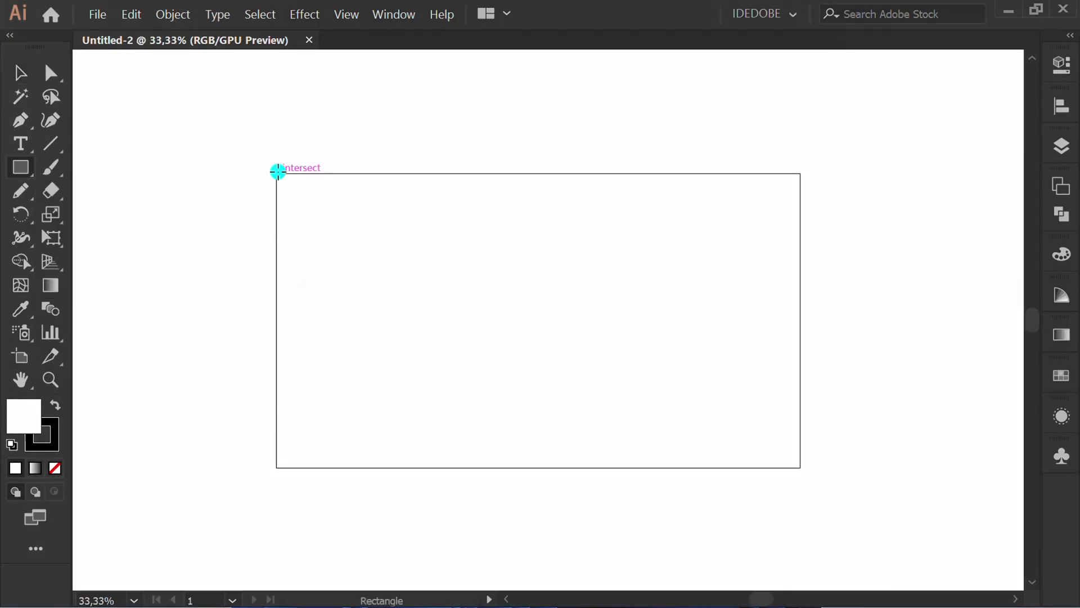
Draw a rectangle covering the whole artboard, then deselect it
mouse_move(278, 171)
mouse_down()
mouse_move(451, 287)
mouse_move(799, 469)
mouse_up()
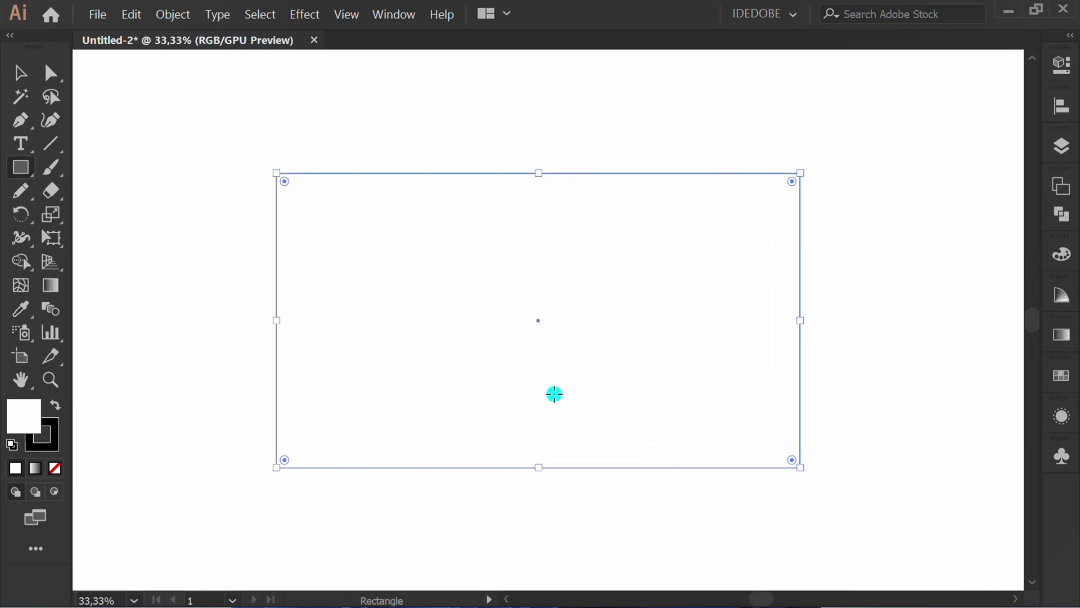
key(v)
click(490, 505)
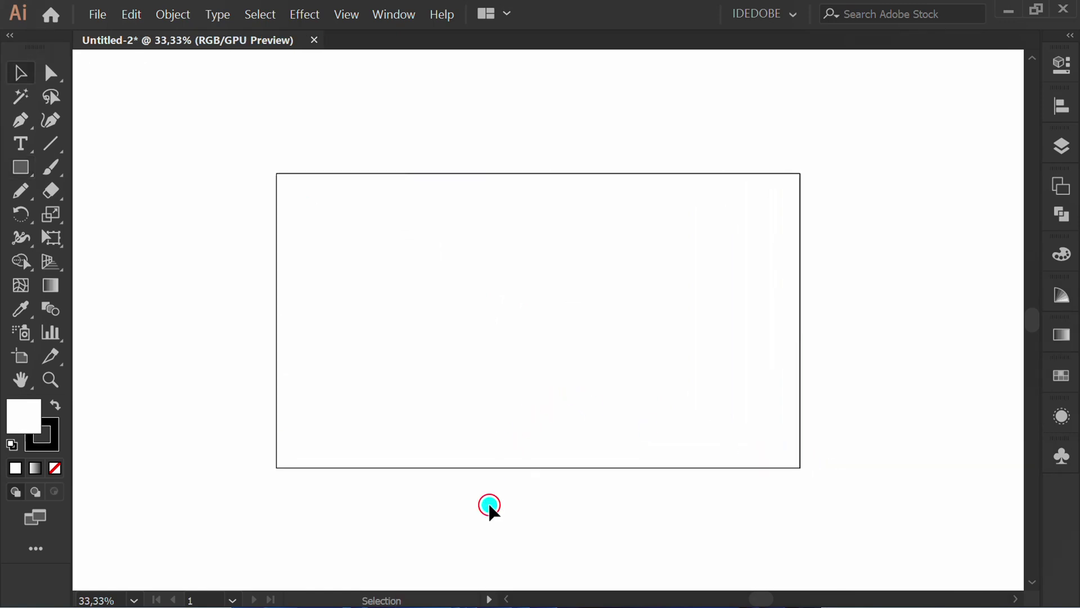
Set the Pencil tool's fidelity to Smooth
drag(20, 190, 131, 217)
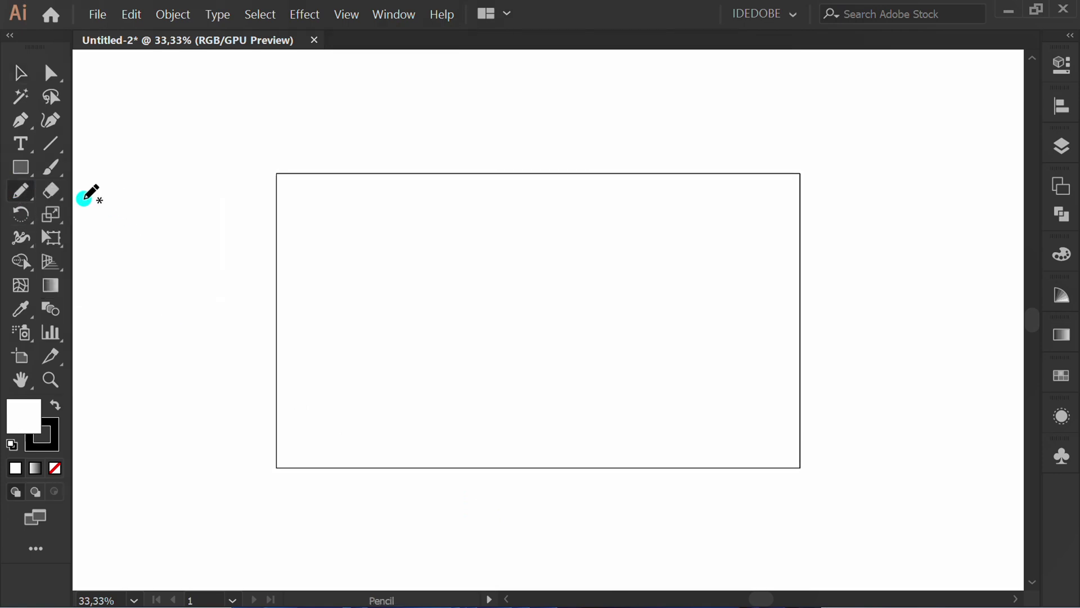
double_click(22, 192)
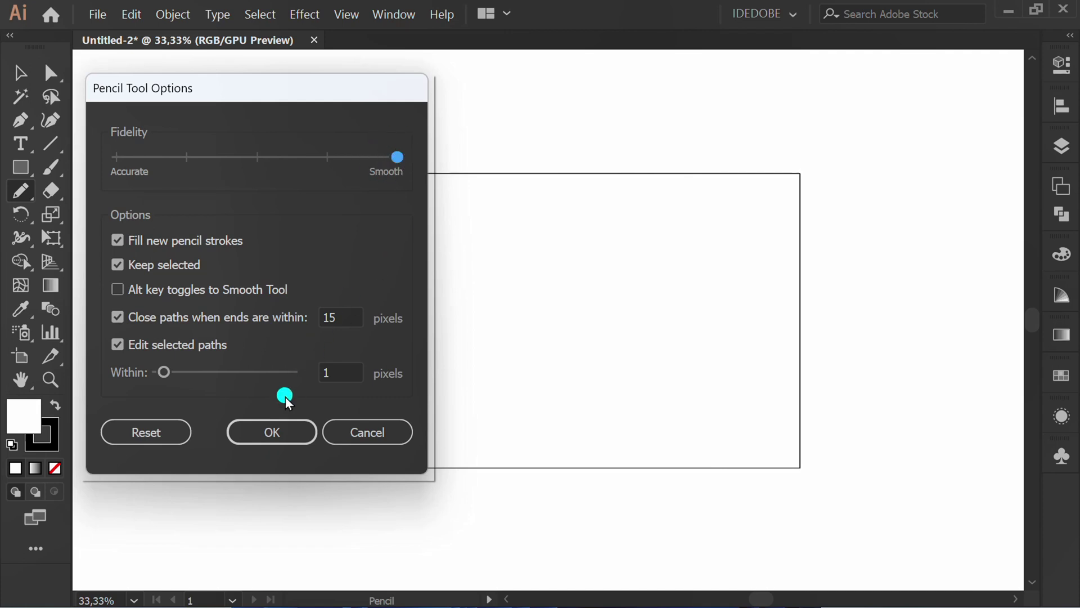
click(281, 432)
Draw a closed wavy hill outline across the bottom of the artboard
key(ctrl+=)
mouse_move(105, 434)
mouse_down()
mouse_move(297, 353)
mouse_move(421, 408)
mouse_move(458, 387)
mouse_move(491, 397)
mouse_move(582, 387)
mouse_move(757, 309)
mouse_move(874, 394)
mouse_move(936, 360)
mouse_move(956, 454)
mouse_move(939, 537)
mouse_move(106, 529)
mouse_move(107, 478)
mouse_up()
drag(108, 438, 107, 436)
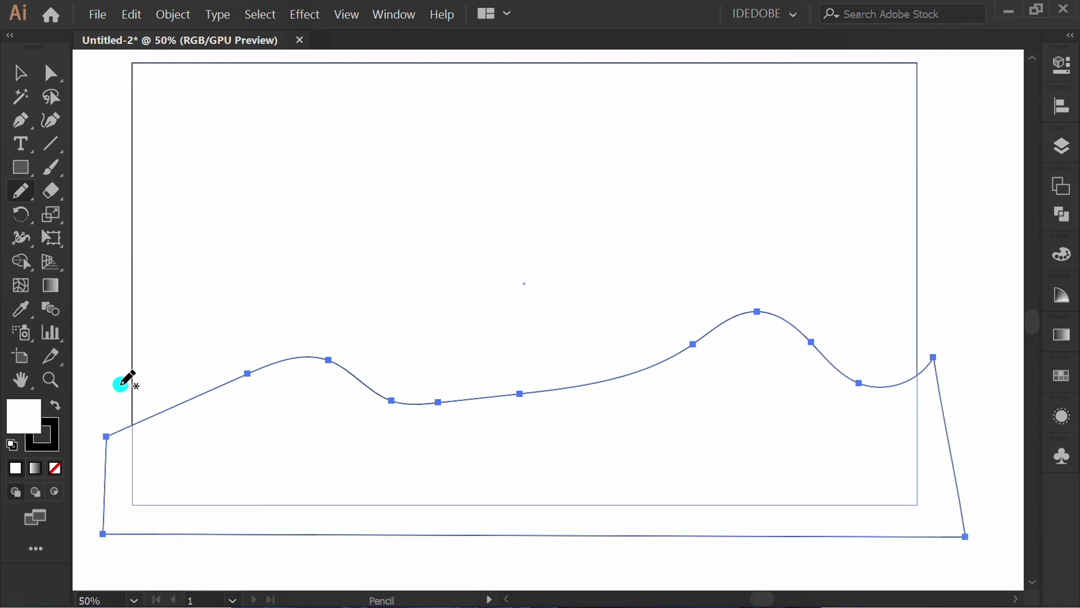
Reshape the hill line with the Curvature Tool, adding a bump and deepening the valleys
key(v)
click(111, 265)
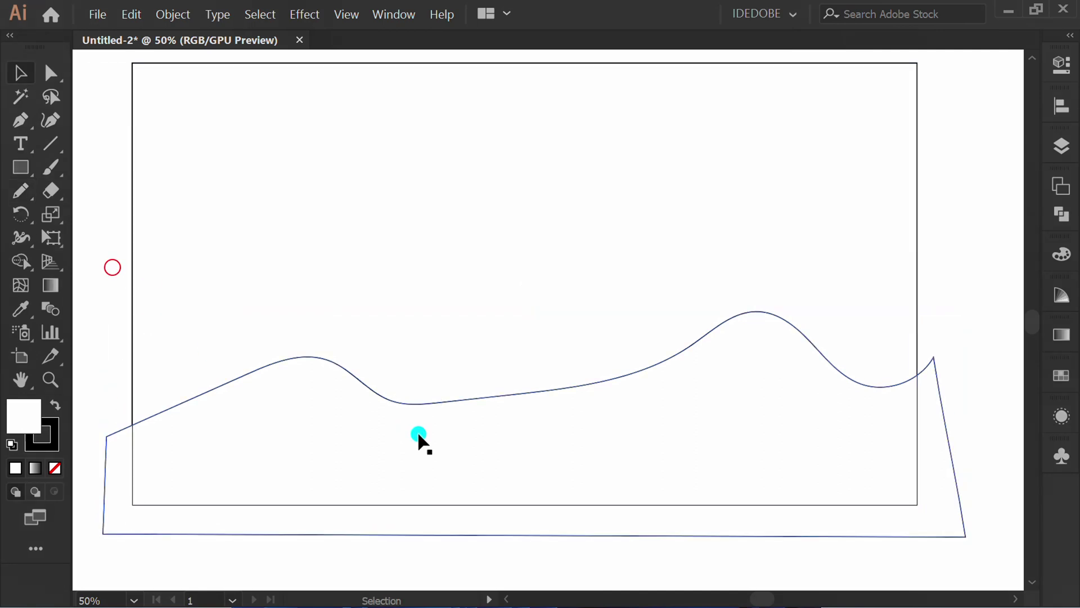
click(466, 401)
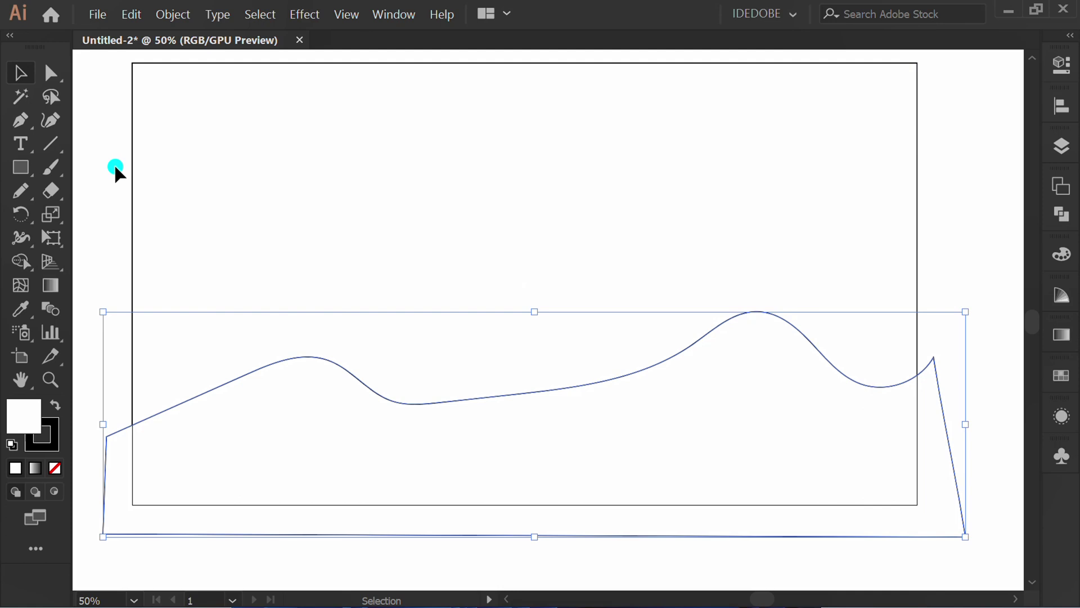
click(50, 120)
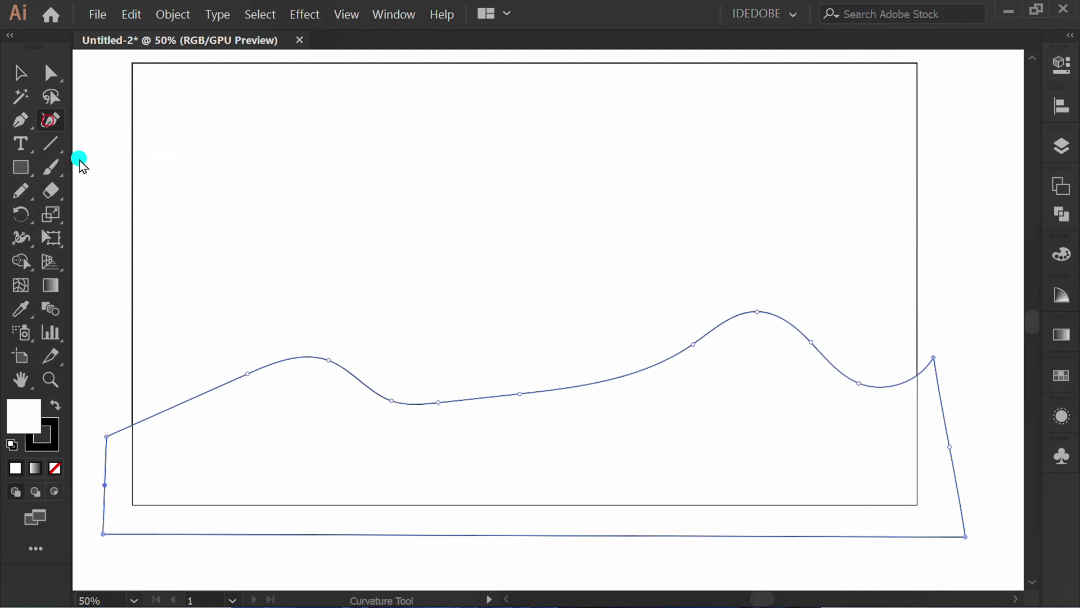
click(521, 393)
drag(535, 387, 513, 370)
drag(438, 401, 433, 414)
drag(513, 371, 608, 354)
drag(433, 414, 430, 426)
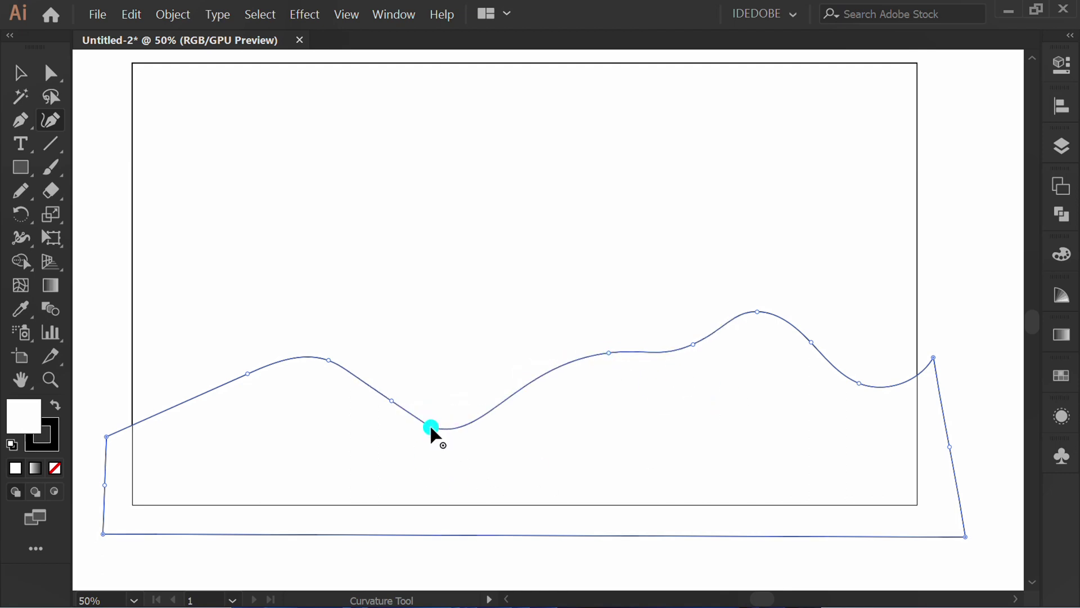
drag(693, 344, 697, 359)
drag(757, 311, 770, 312)
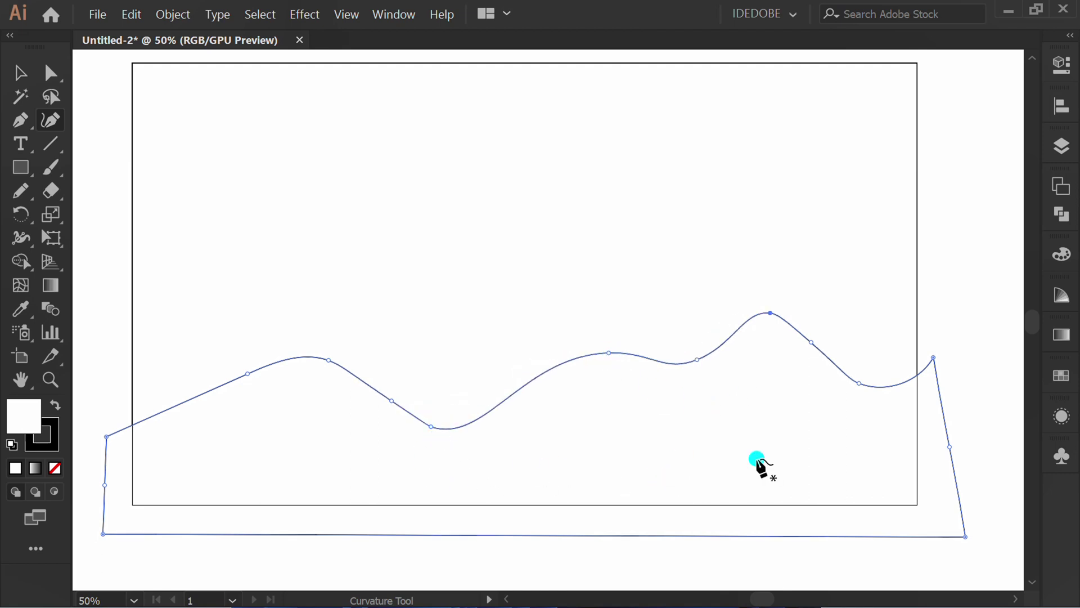
alt+scroll(757, 460, down, 1)
Trim away the hill parts outside the frame using Shape Builder with Alt
key(v)
click(691, 532)
drag(946, 170, 273, 540)
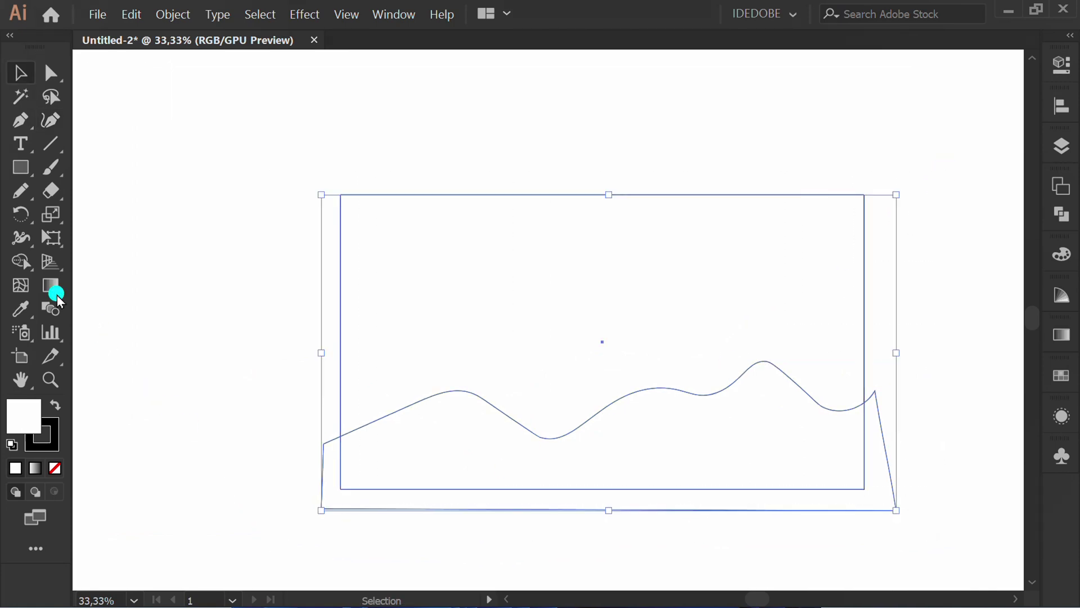
drag(21, 260, 66, 268)
click(149, 260)
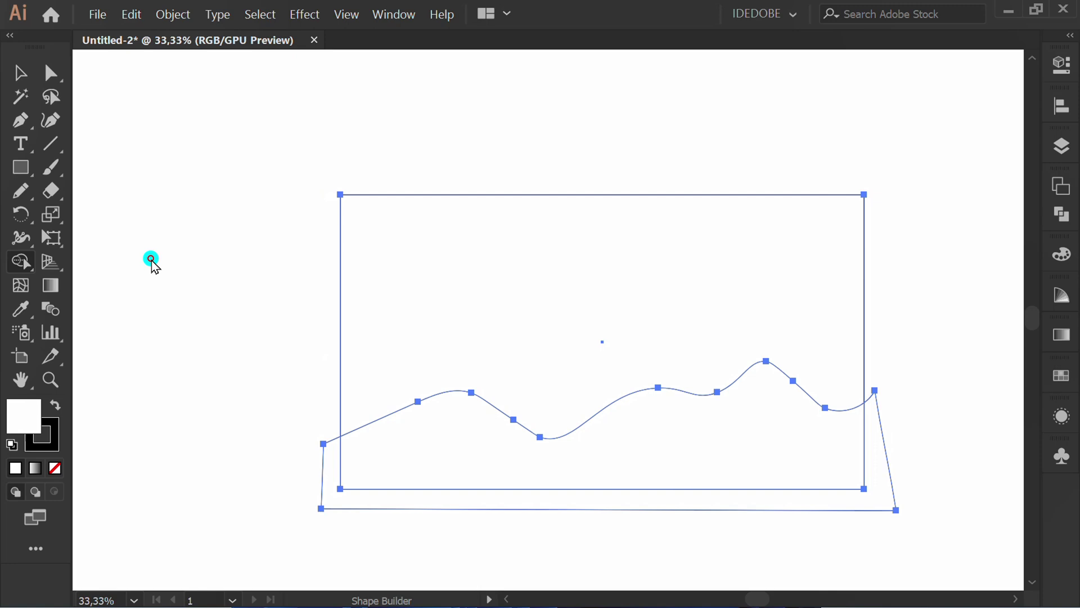
key(alt)
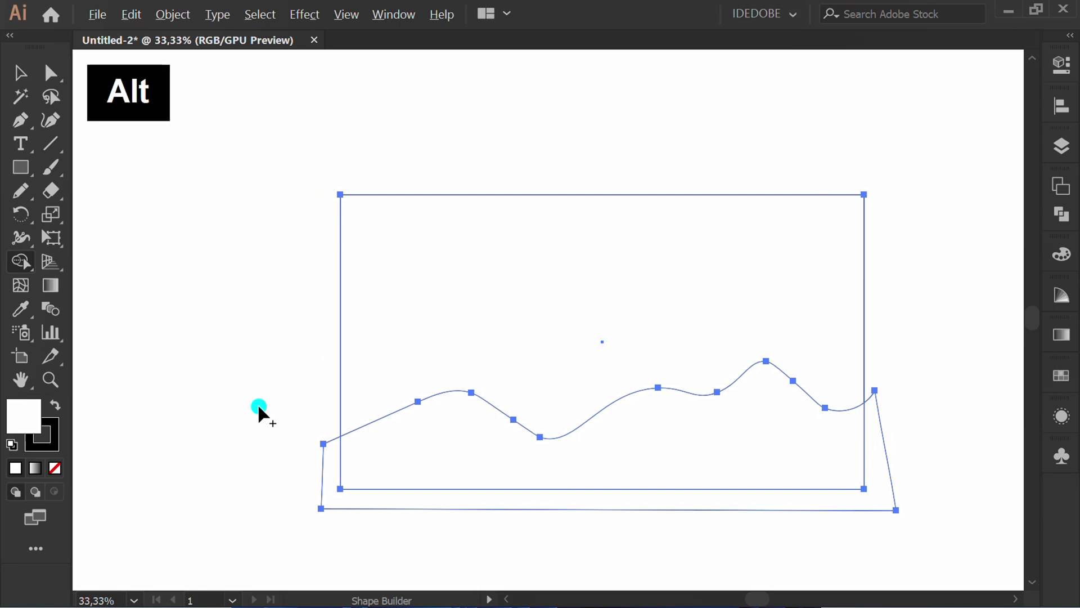
alt+click(579, 498)
Swap the hill shape's stroke to a solid black fill with Shift+X
key(v)
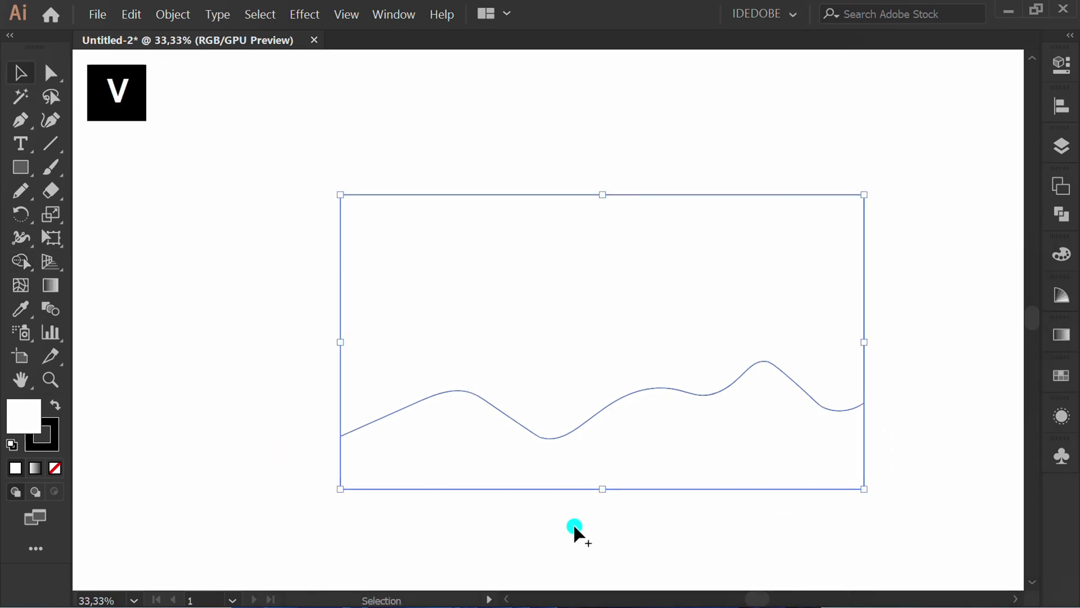
click(572, 523)
click(659, 436)
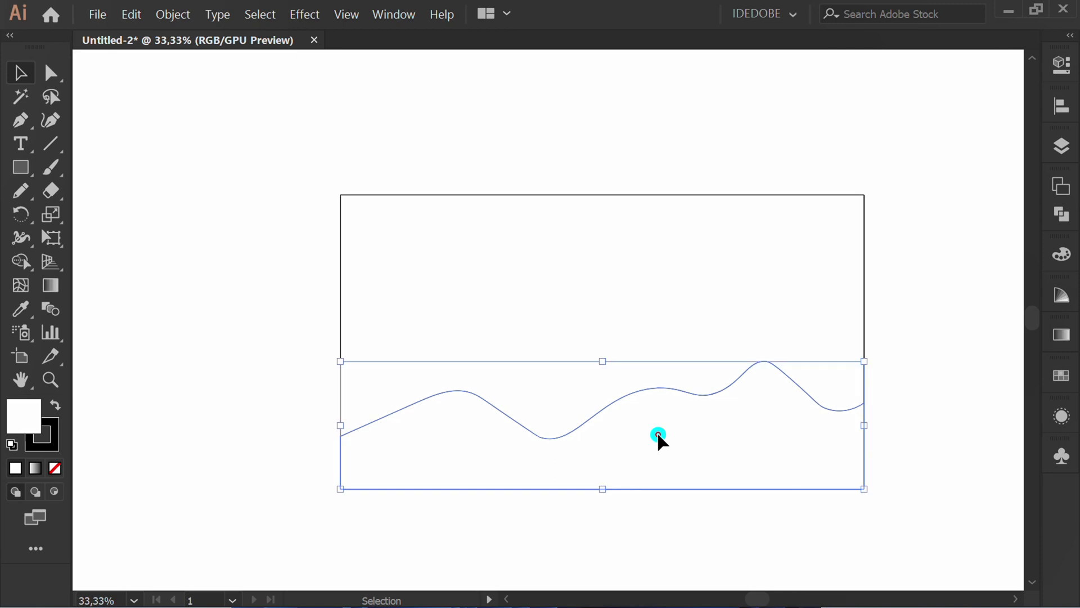
key(shift+x)
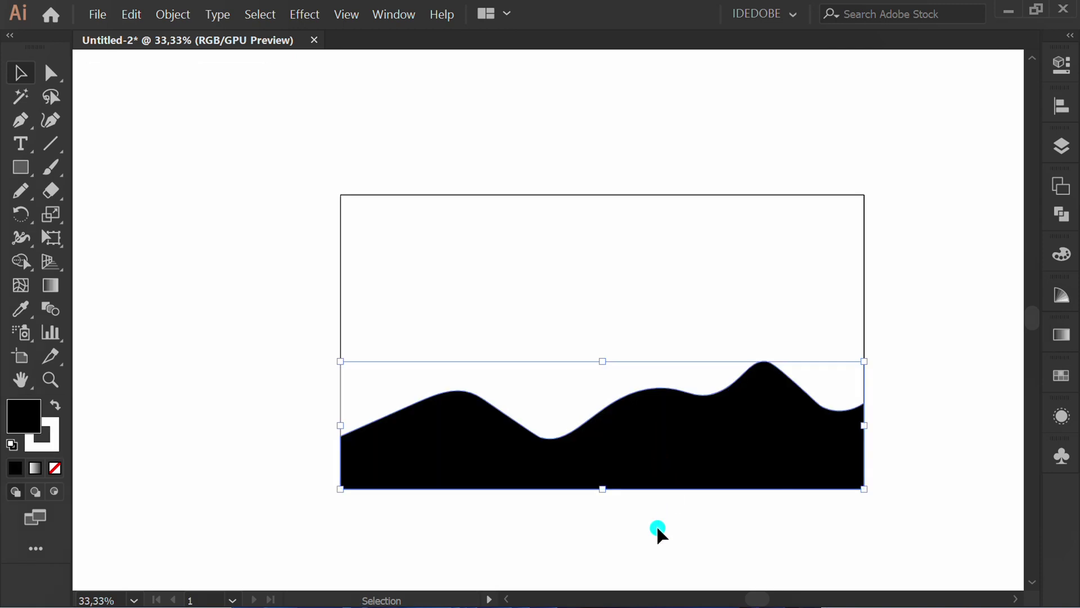
click(623, 277)
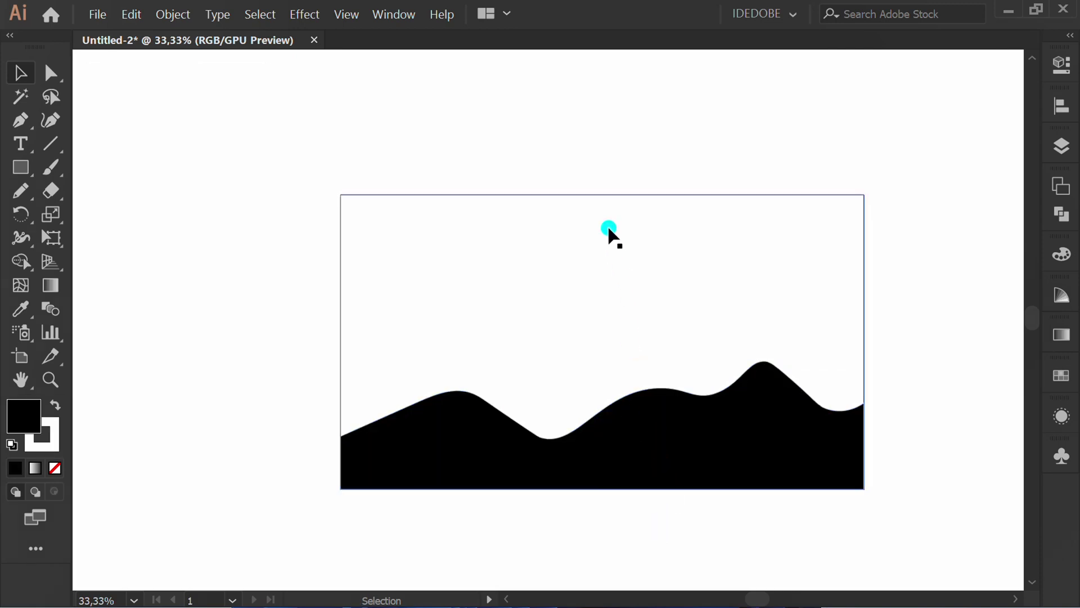
Fill the frame rectangle with a linear gradient angled at 90°
click(1067, 335)
click(831, 353)
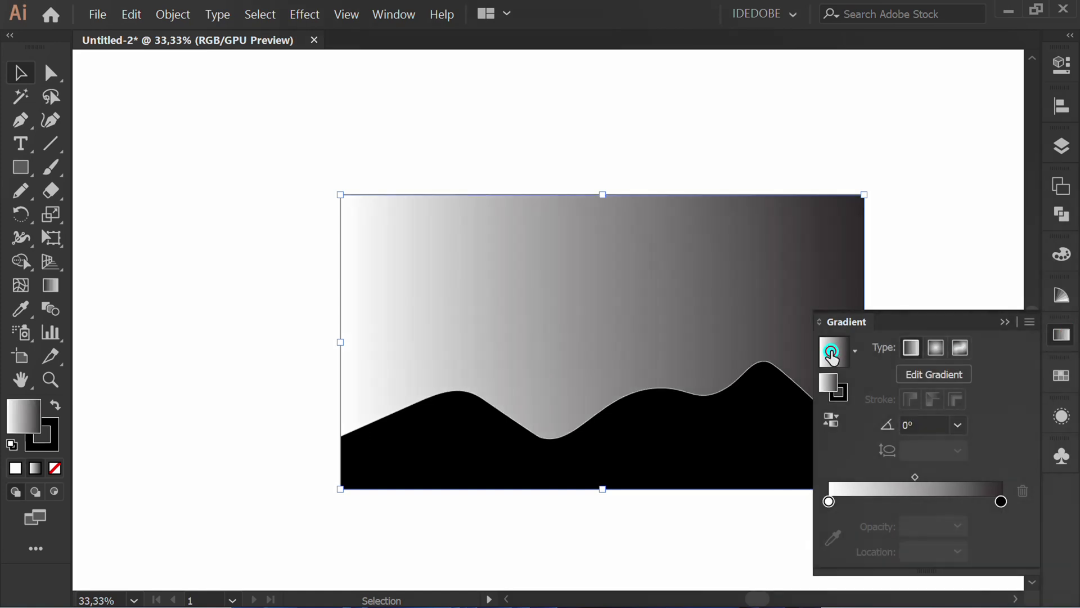
click(958, 425)
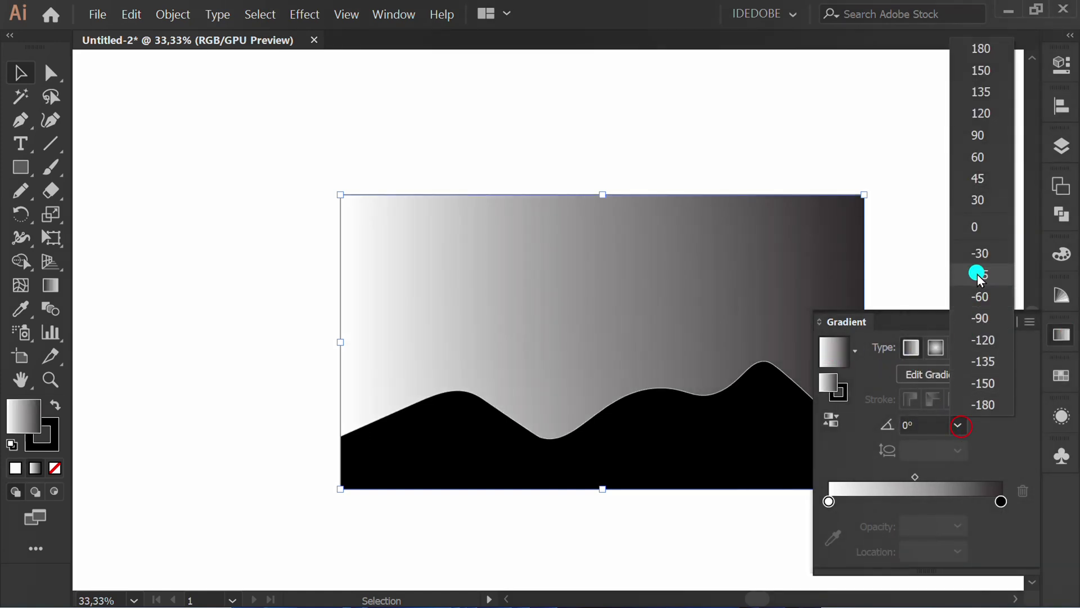
click(989, 138)
Make the gradient's bottom stop violet and its top stop black
click(993, 501)
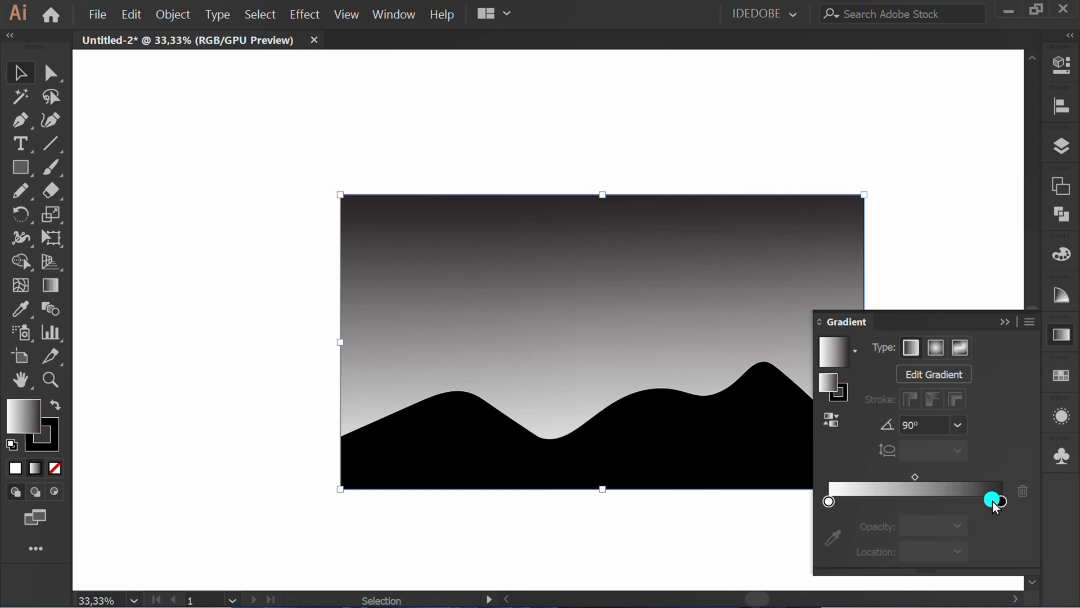
double_click(827, 501)
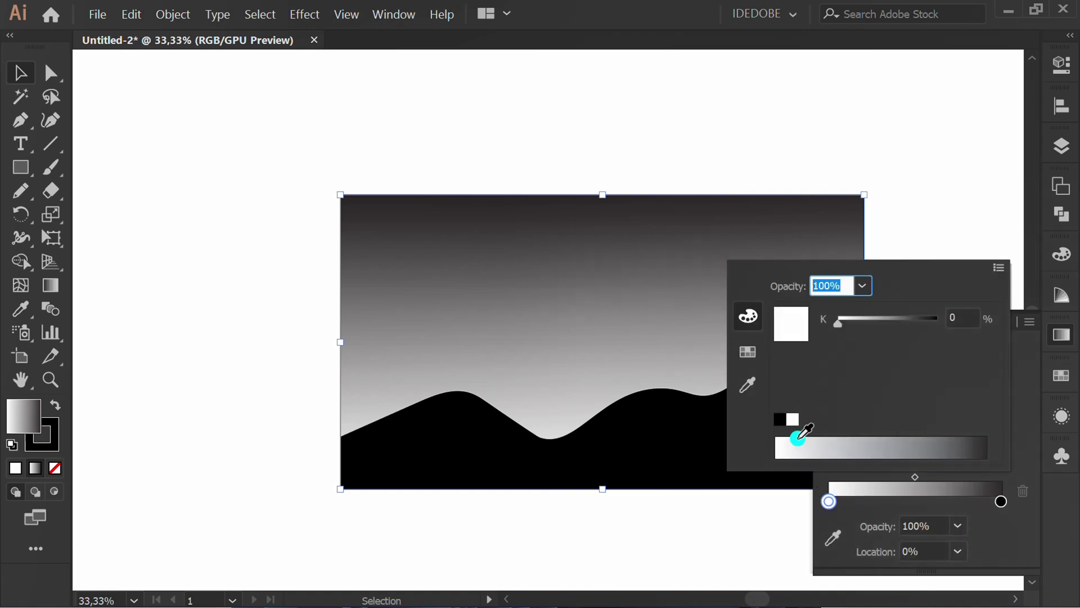
click(747, 351)
click(886, 325)
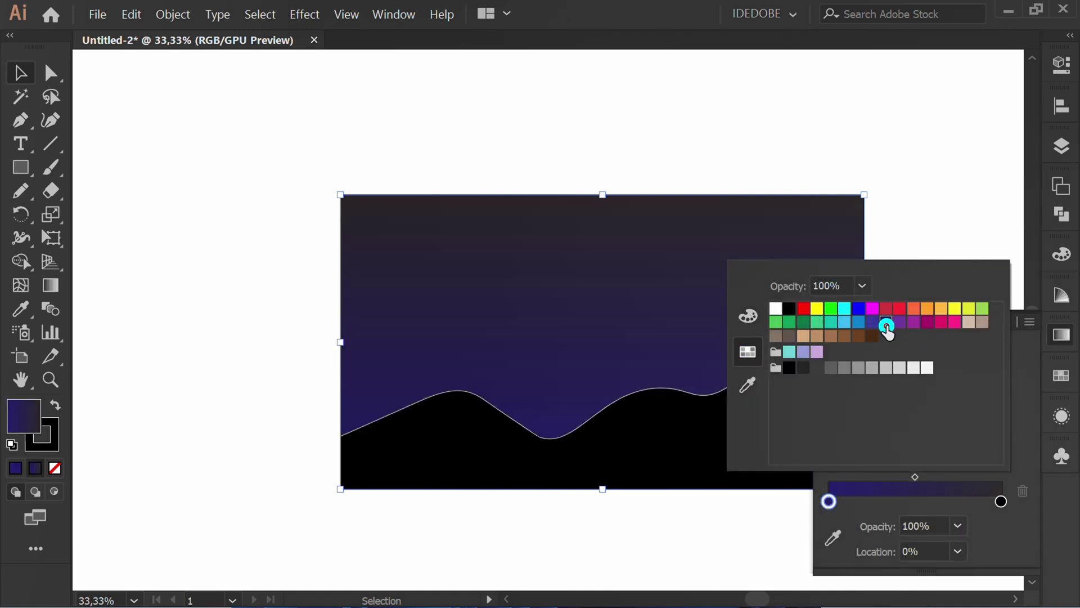
click(1006, 515)
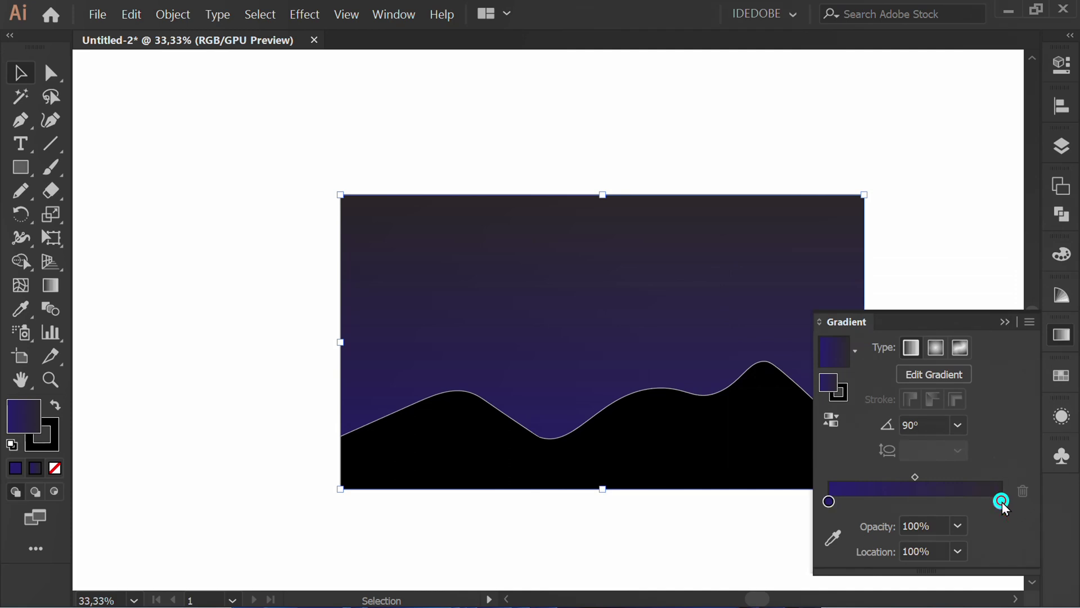
double_click(1002, 501)
click(825, 402)
click(789, 310)
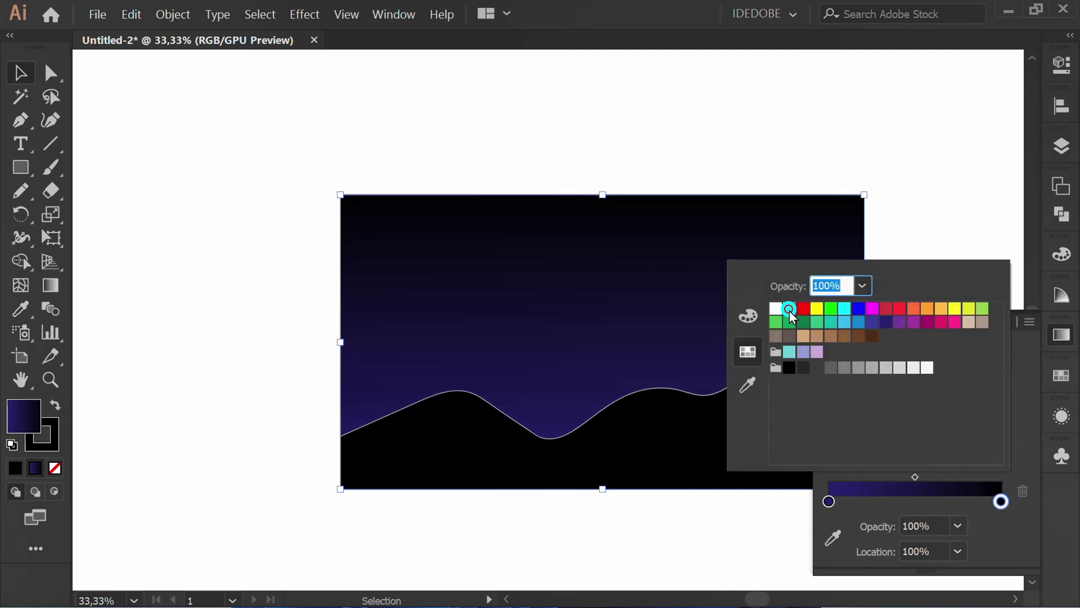
click(1002, 536)
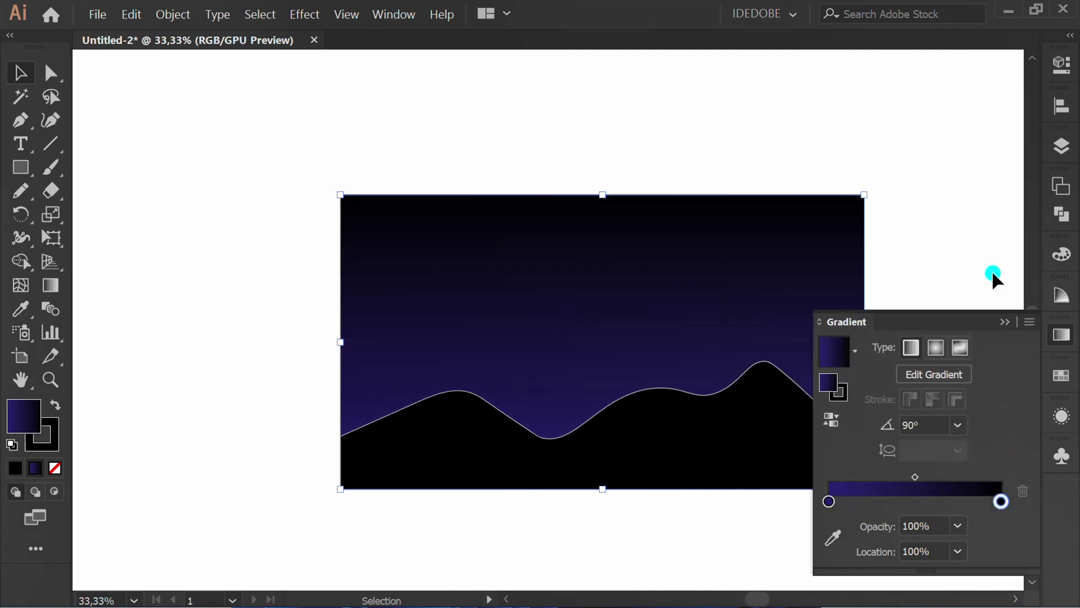
click(987, 310)
Set the black hill shape's stroke to None
click(794, 434)
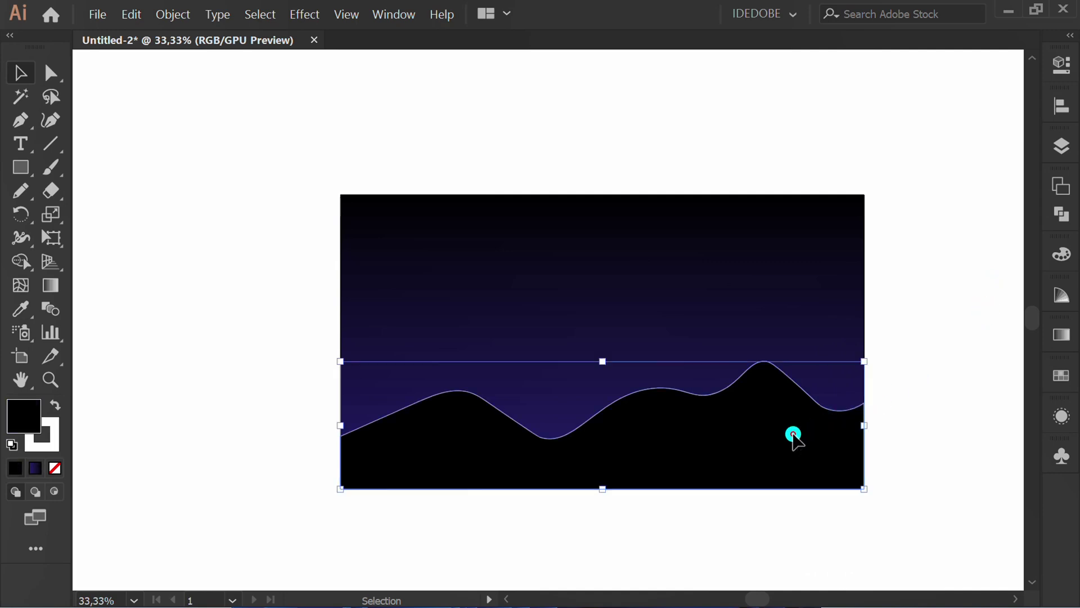
click(1066, 63)
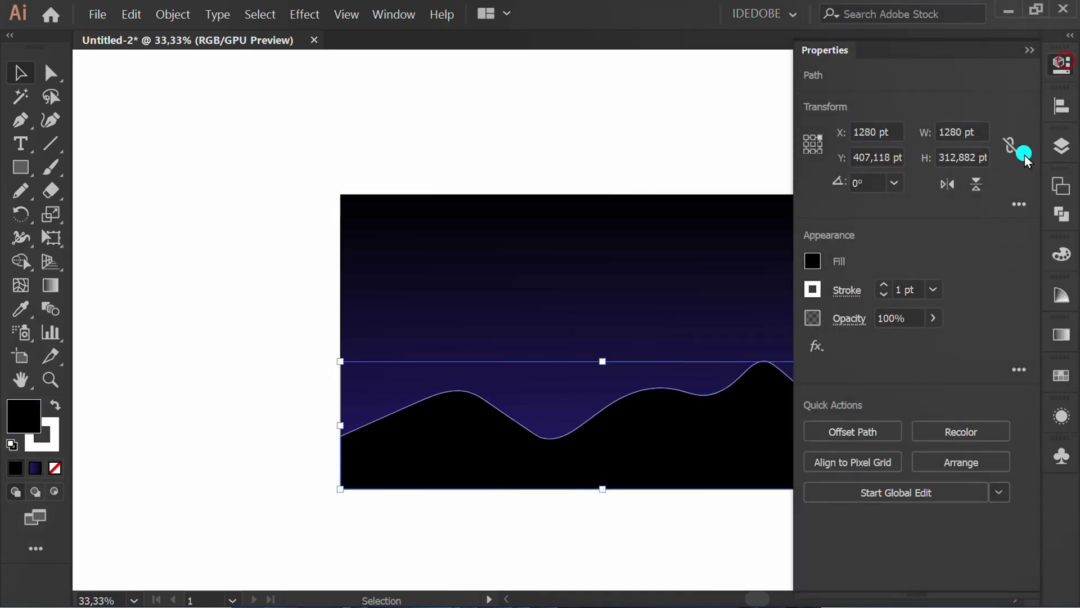
click(816, 290)
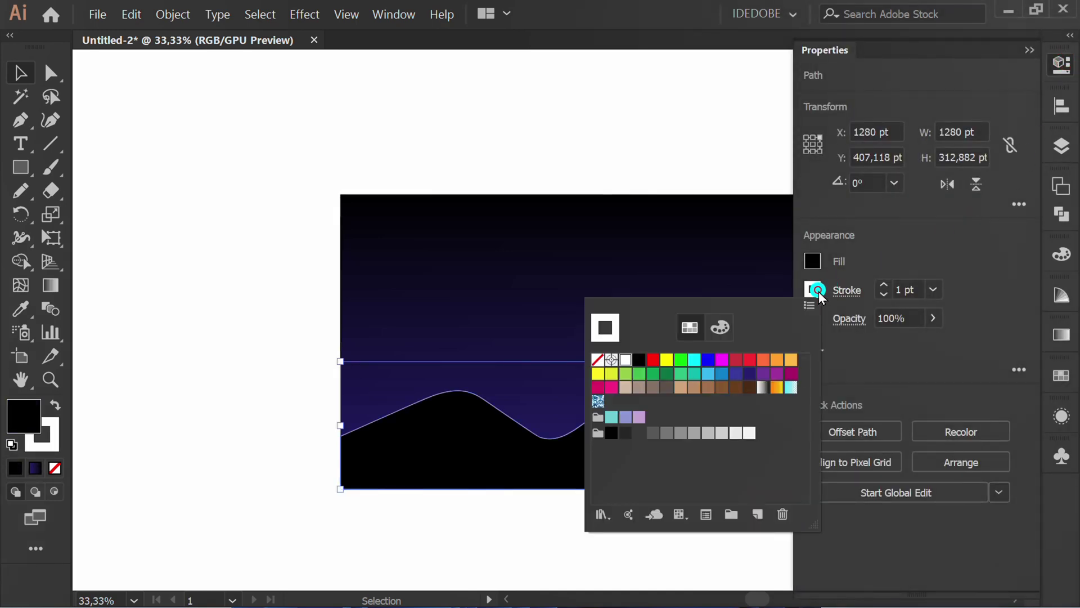
click(597, 363)
click(255, 384)
click(242, 403)
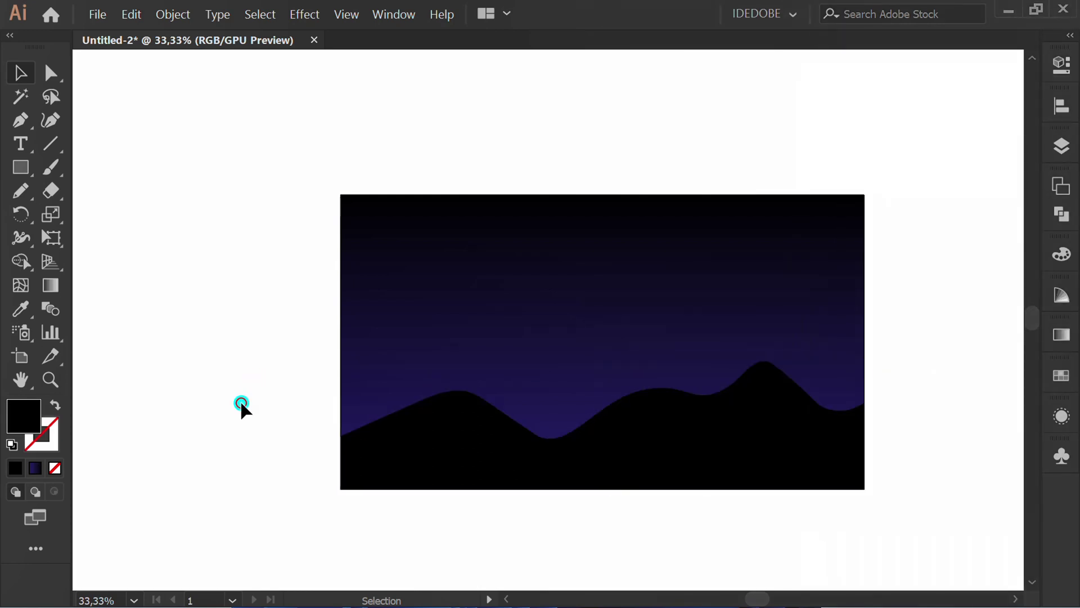
Group the sky and hills and lock the group with Ctrl+2
click(615, 219)
drag(871, 133, 405, 485)
right_click(454, 299)
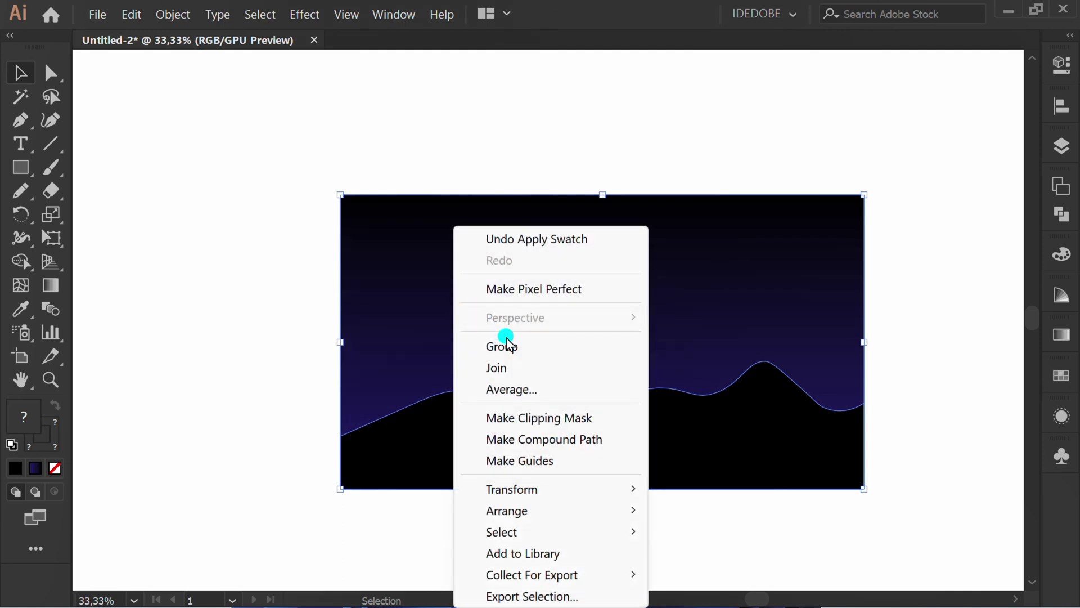
click(531, 349)
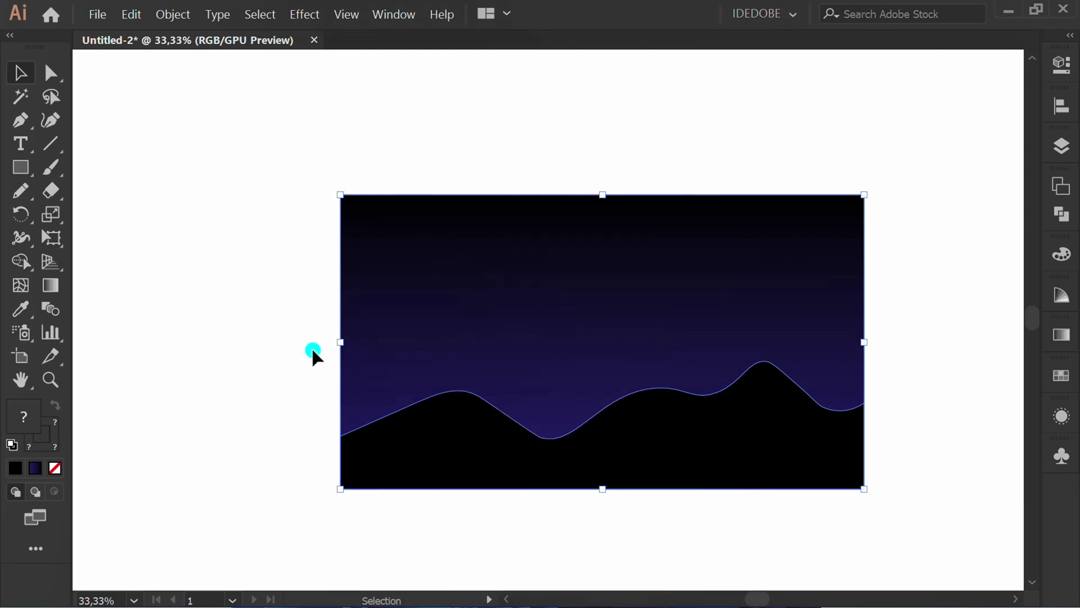
key(ctrl+2)
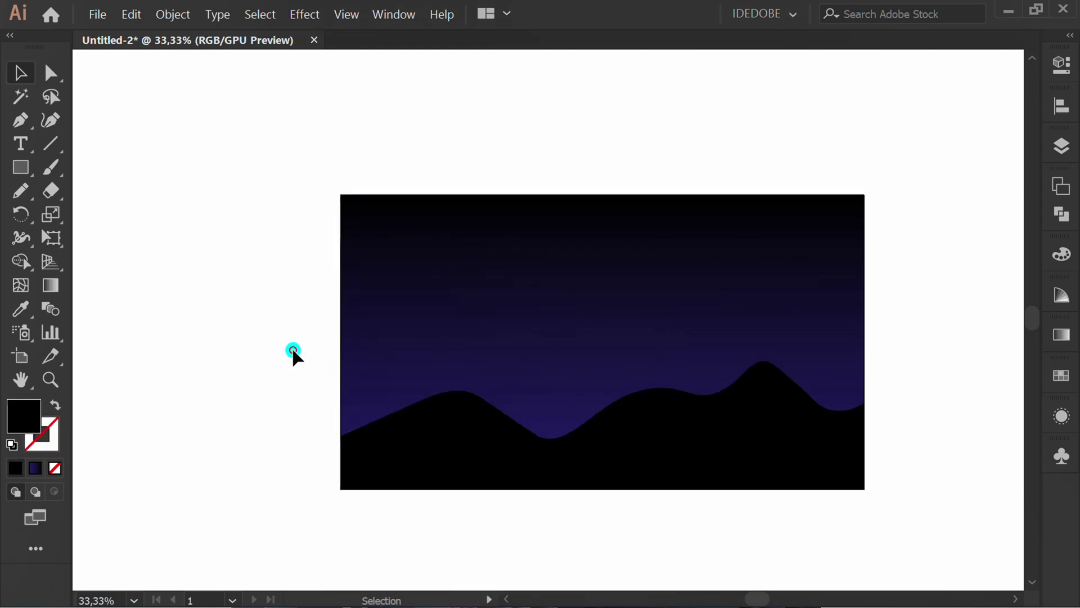
key(ctrl+1)
Create a 100 × 100 pt circle with the Ellipse tool
click(19, 167)
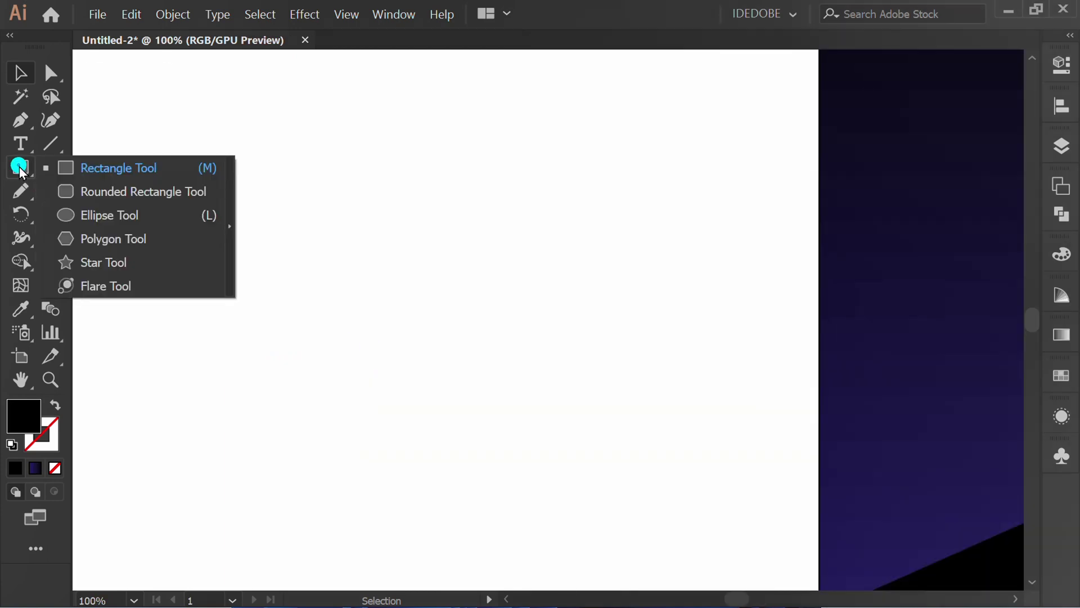
click(121, 214)
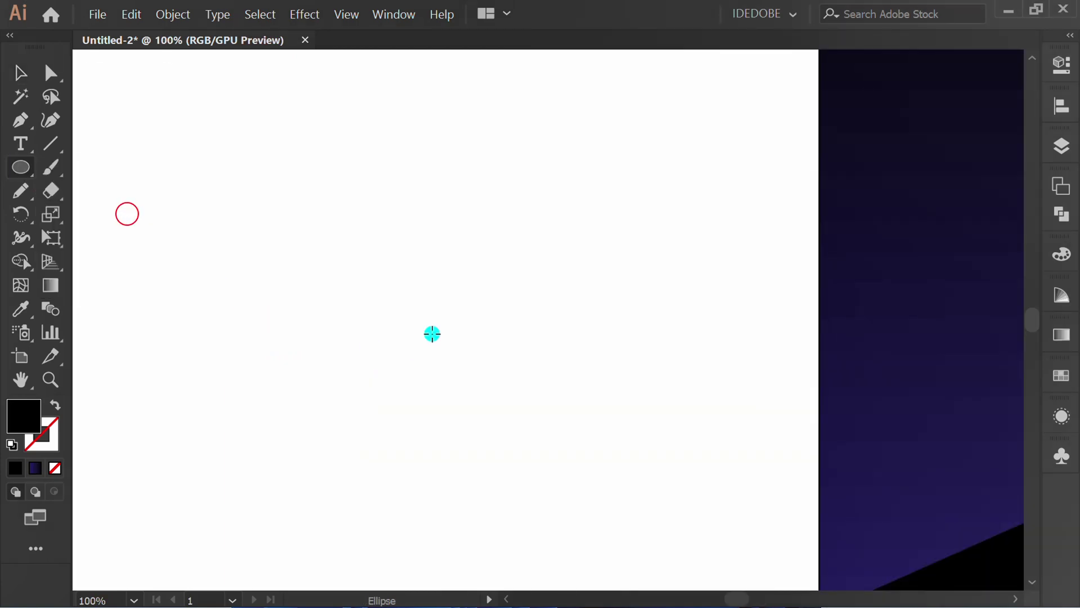
click(436, 301)
click(634, 241)
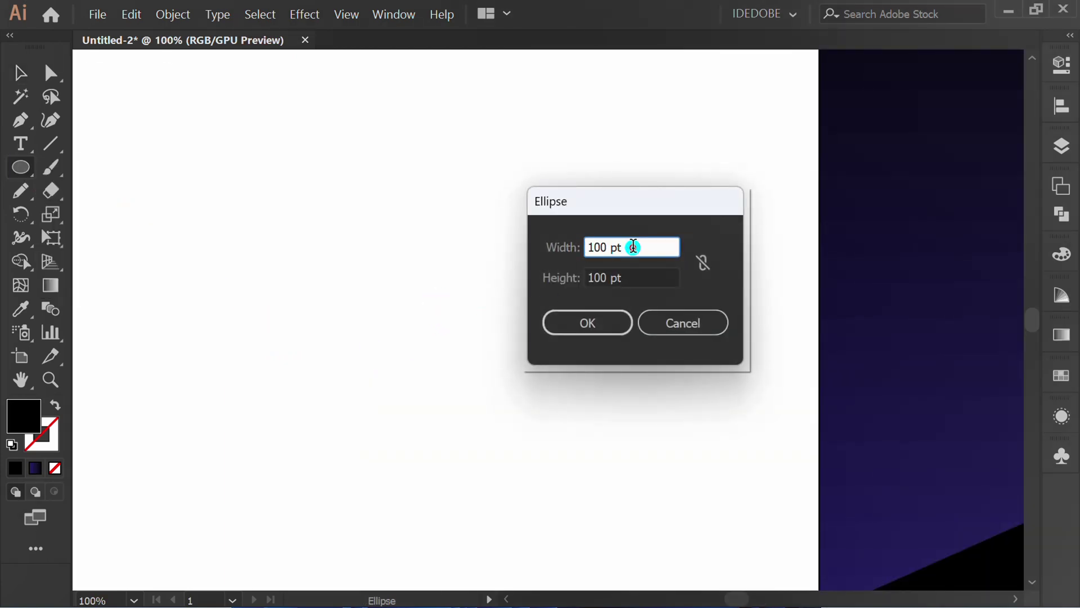
click(645, 280)
click(602, 323)
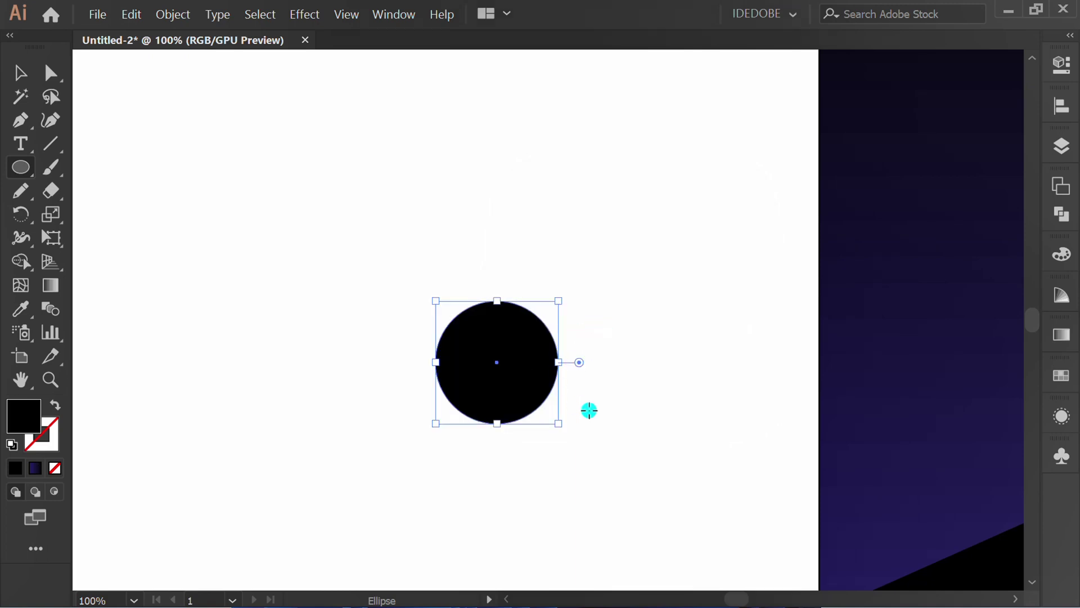
Fill the circle with the White-Black gradient and make it radial
click(1061, 334)
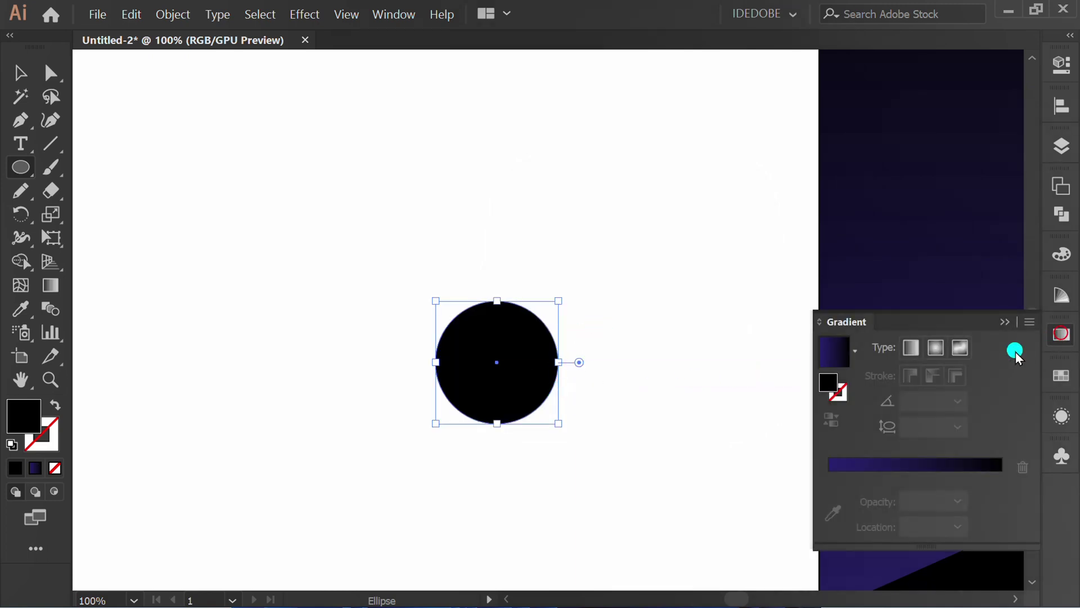
click(854, 351)
click(751, 392)
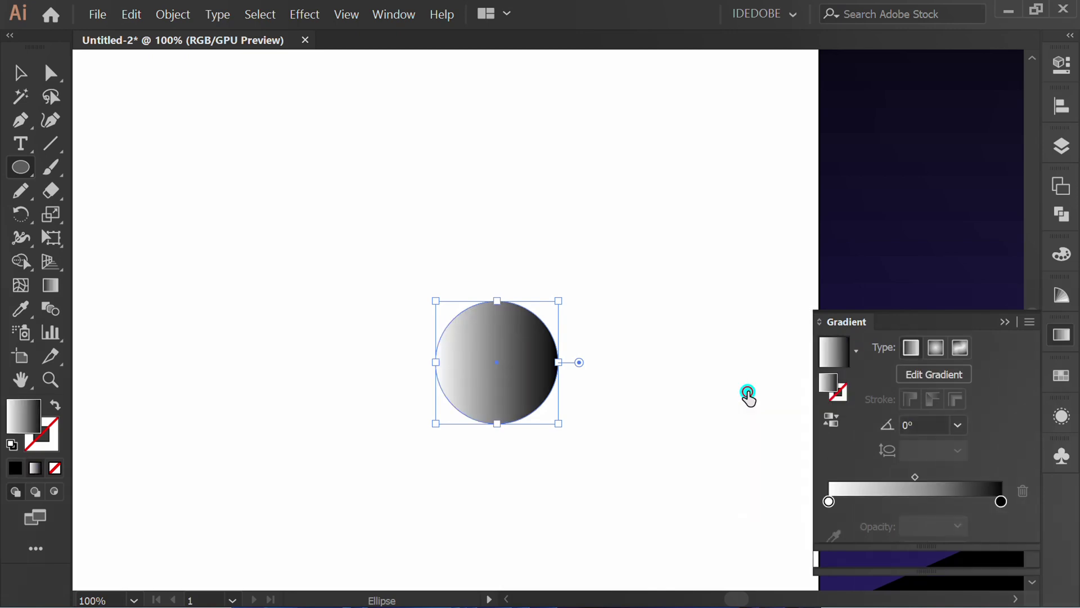
click(936, 347)
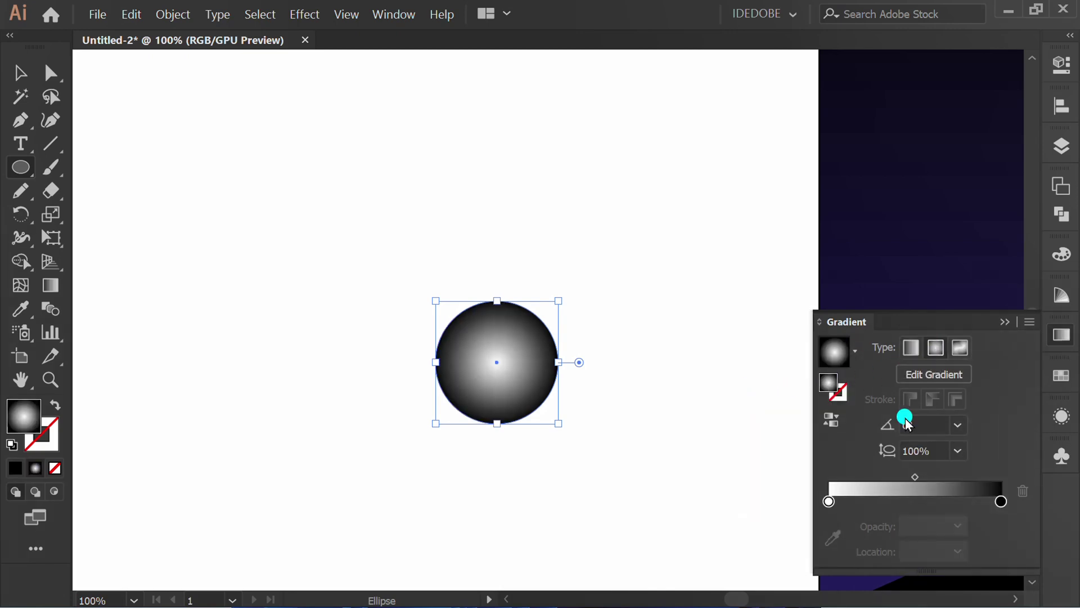
Set the centre gradient stop to yellow with blue 100 (FFFF64)
double_click(827, 501)
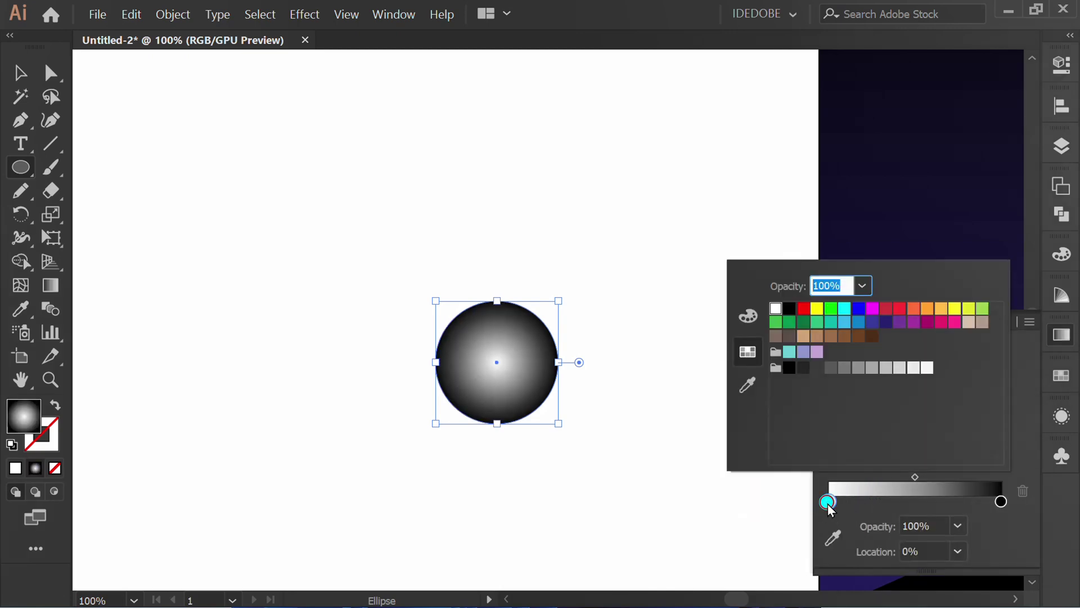
click(815, 308)
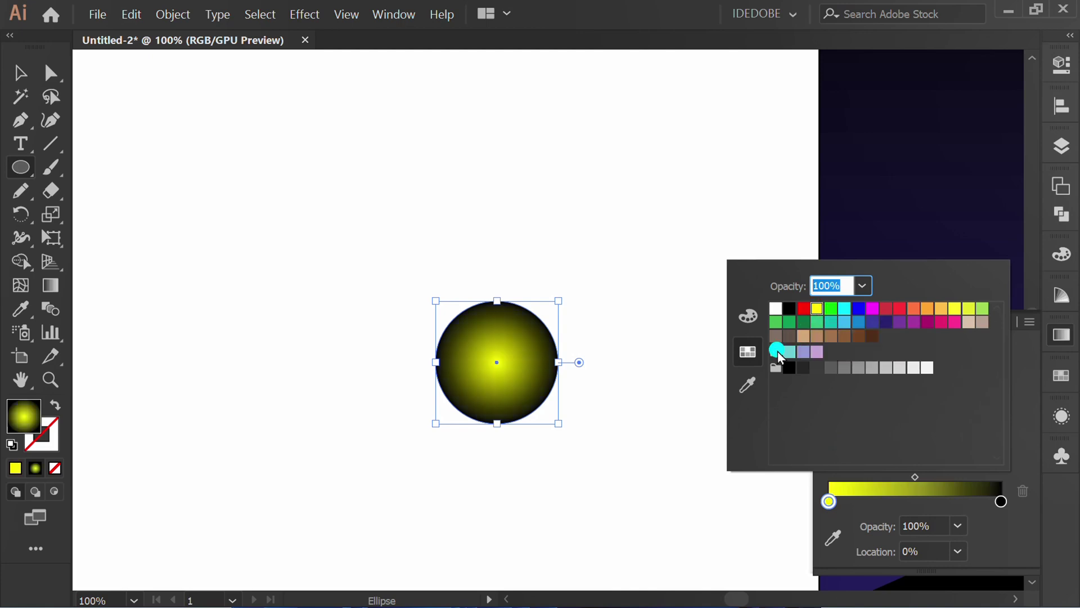
click(748, 318)
click(964, 382)
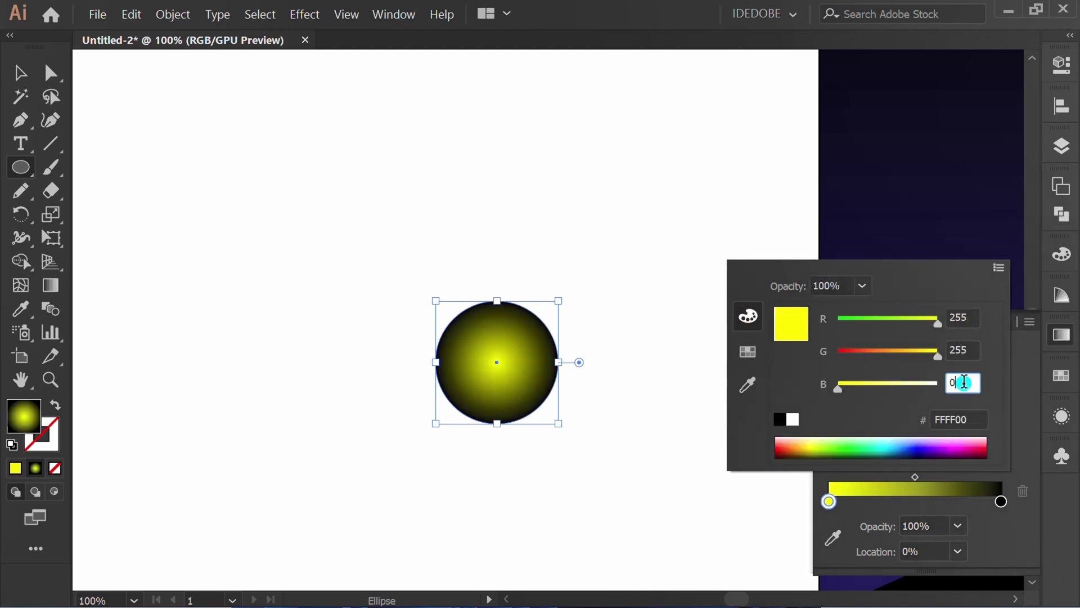
text(100)
click(971, 348)
click(1009, 537)
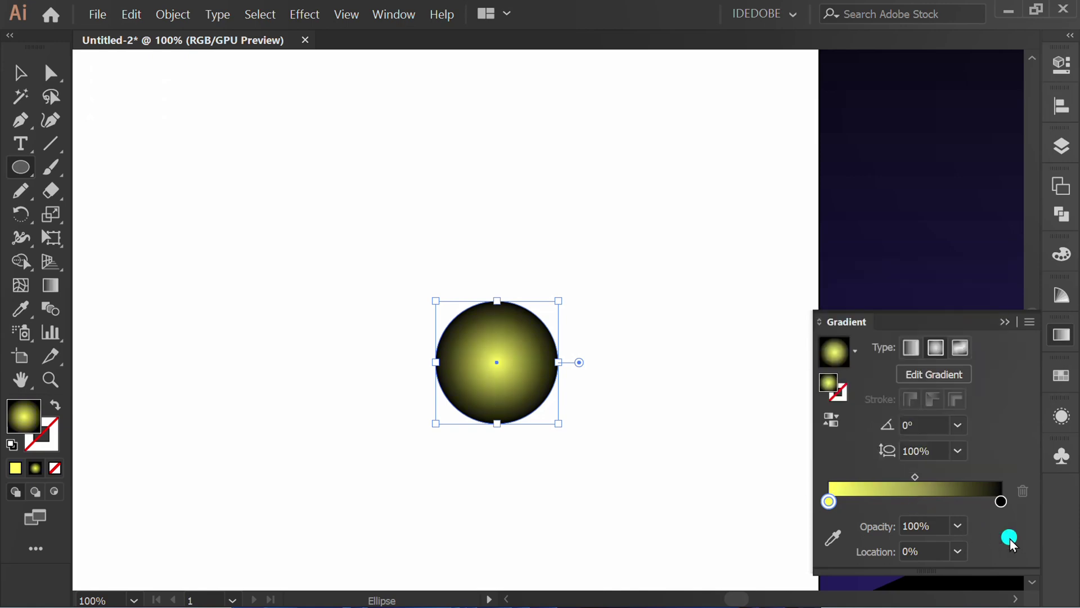
Set the outer gradient stop to golden yellow FFC800
double_click(1002, 501)
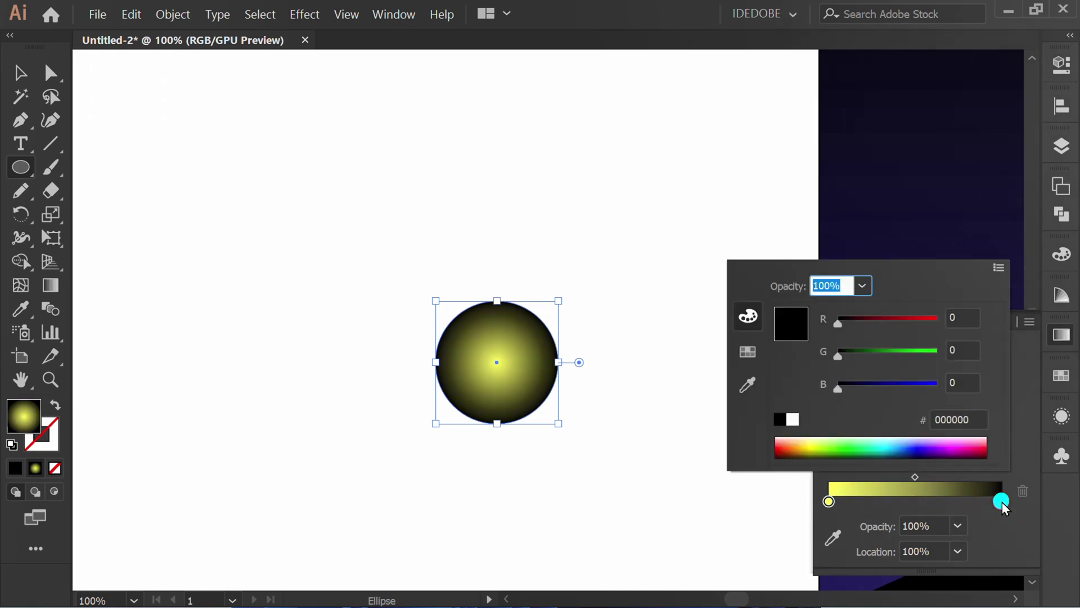
click(747, 352)
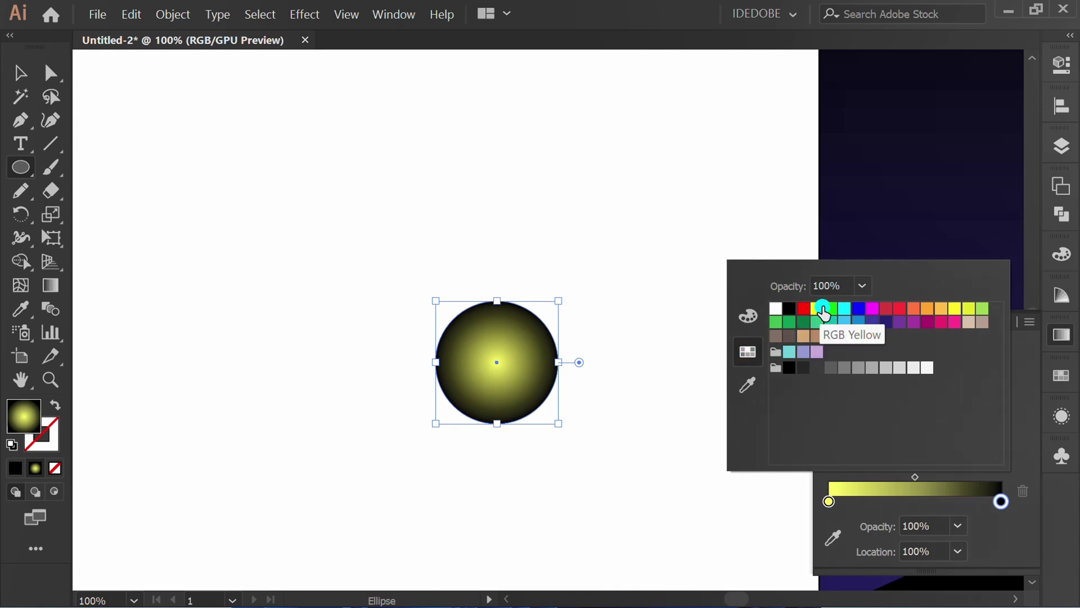
click(820, 310)
click(748, 316)
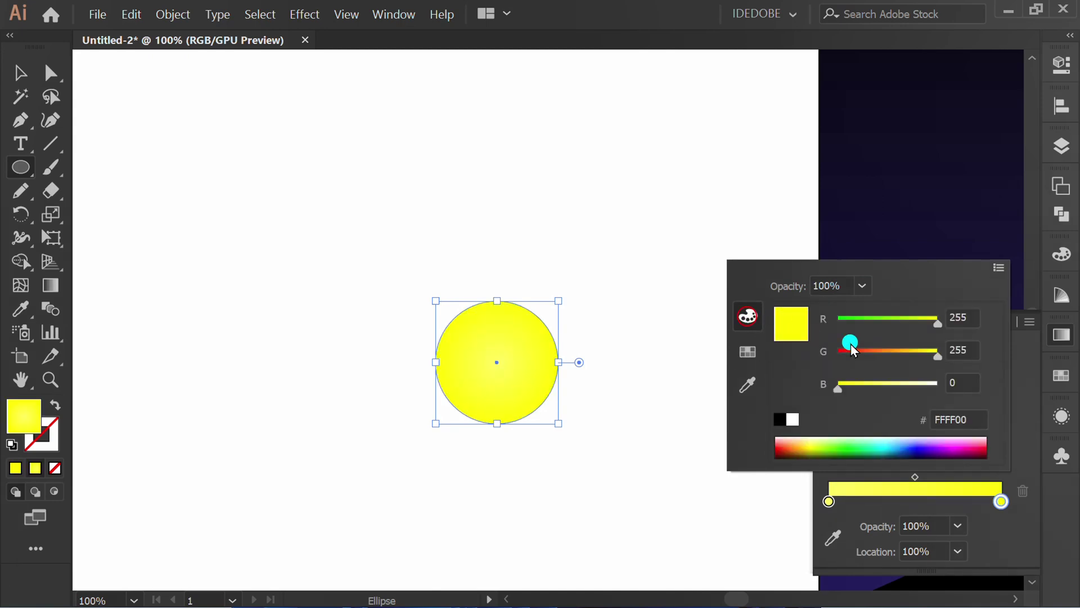
text(223)
key(Return)
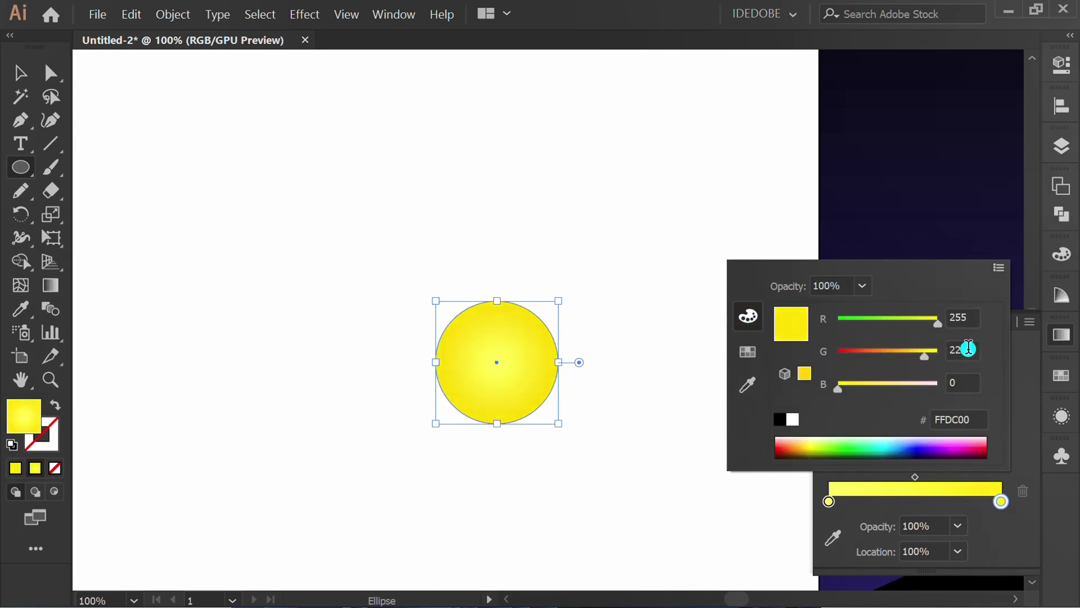
scroll(971, 349, down, 18)
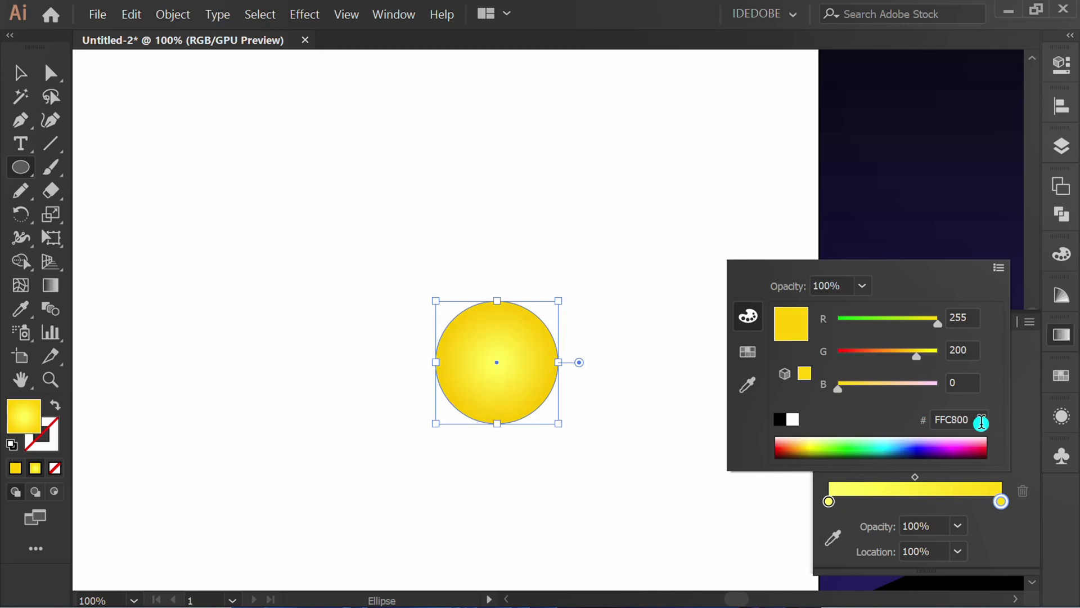
click(634, 505)
Drag the circle's gradient midpoint outward so the pale yellow centre spreads wider
key(v)
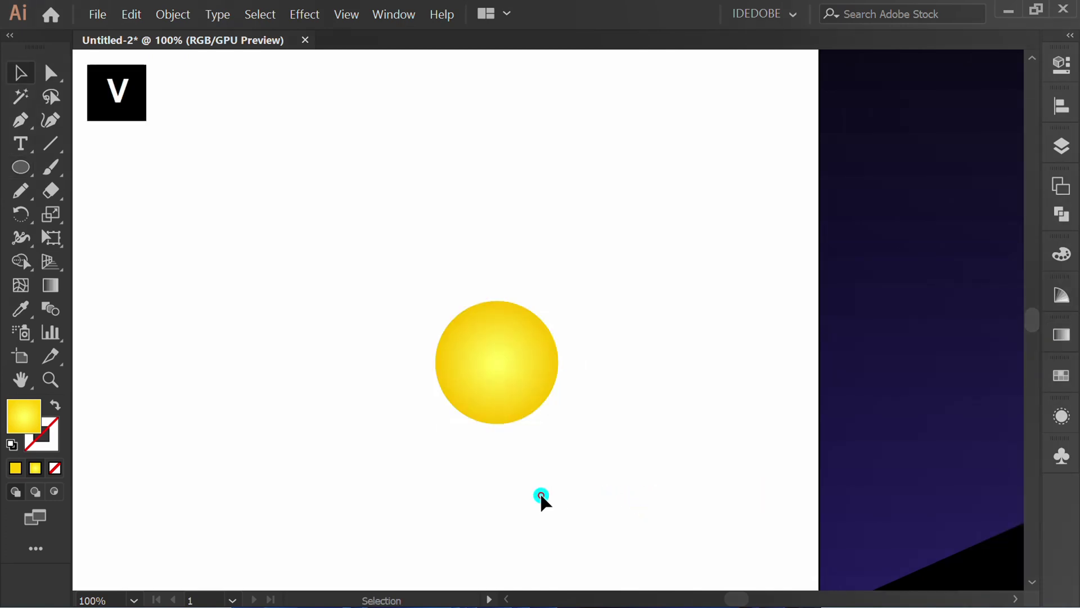
key(ctrl+equal)
key(ctrl+equal)
key(ctrl+equal)
click(517, 424)
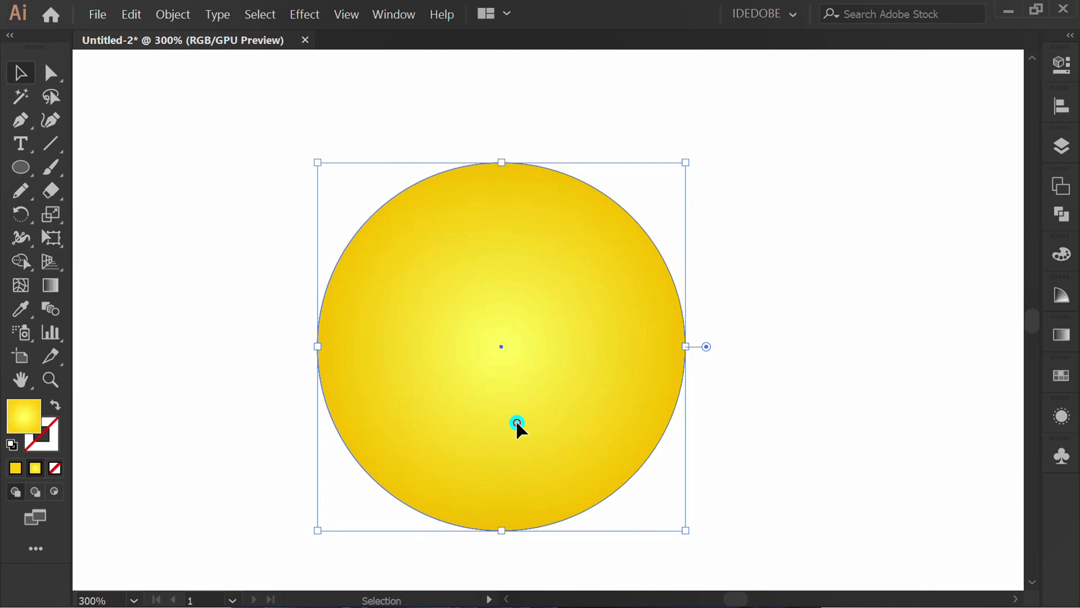
key(g)
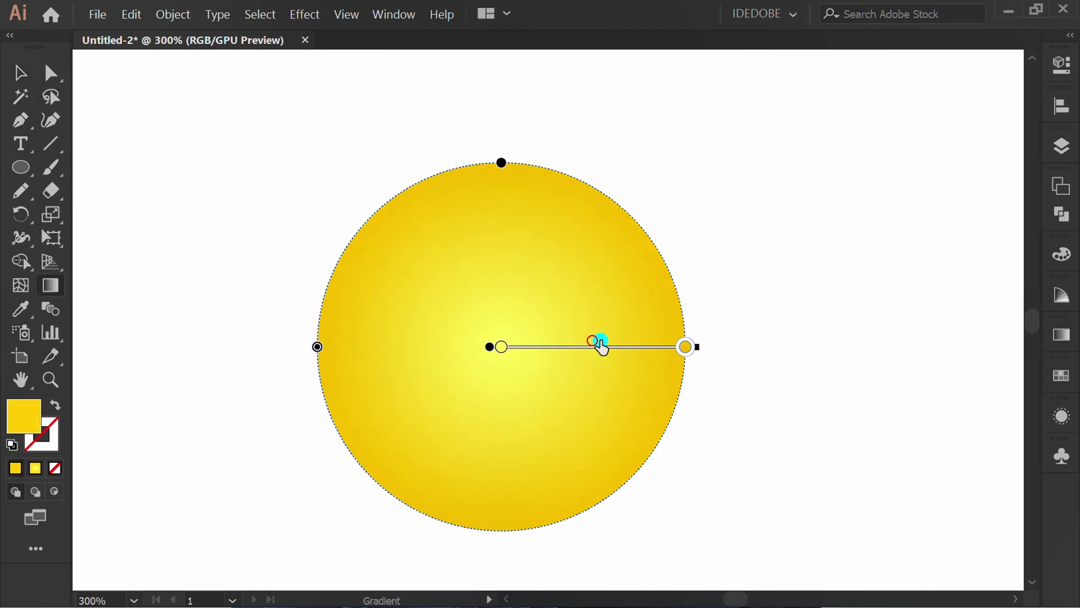
mouse_move(601, 345)
mouse_down()
mouse_move(654, 346)
mouse_move(635, 350)
mouse_up()
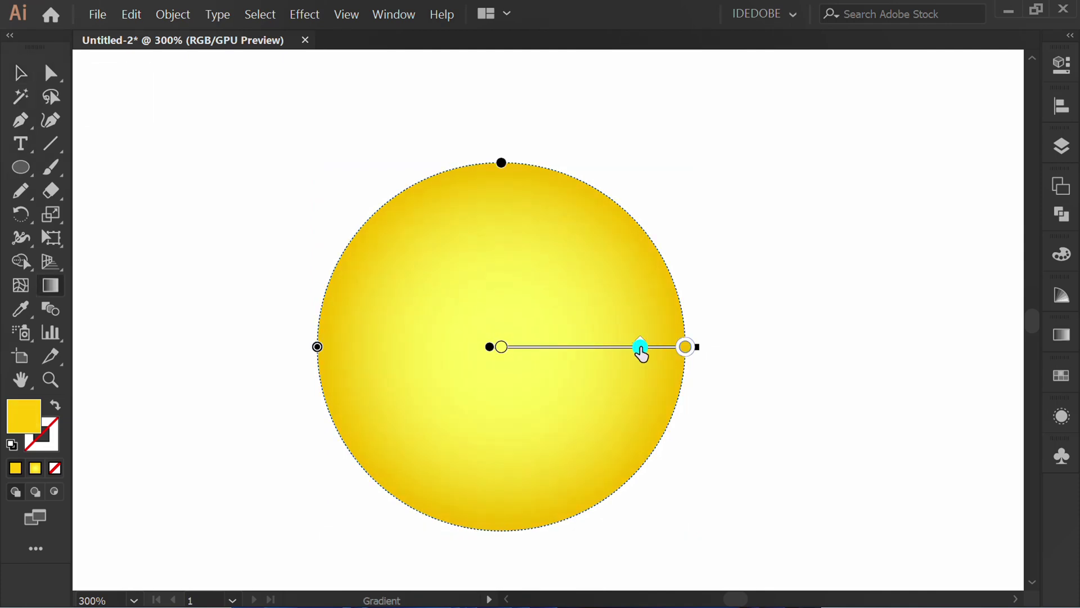
key(v)
click(774, 434)
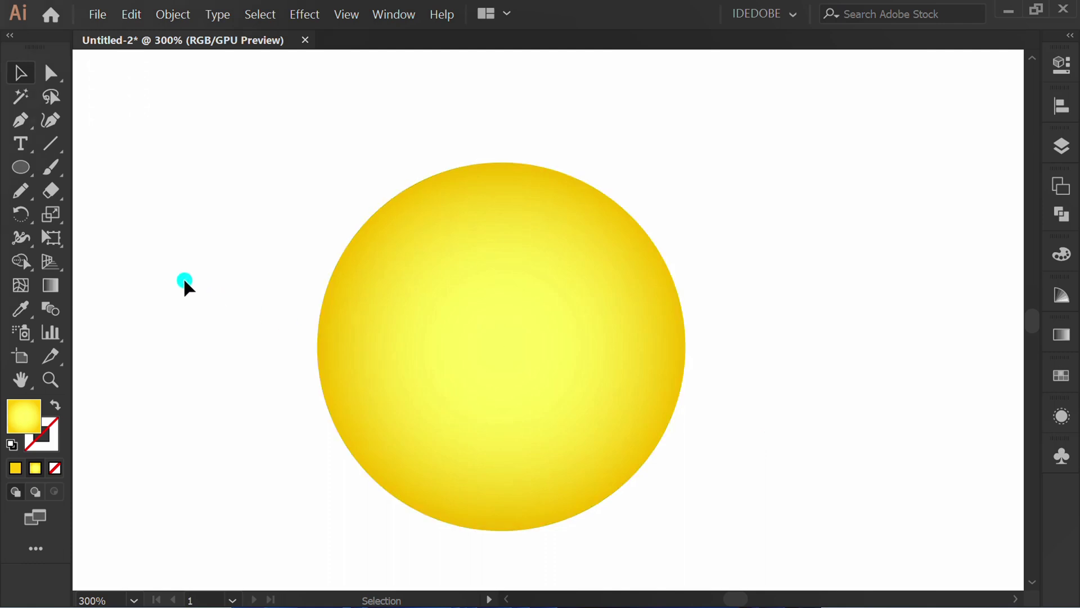
Pick the Pencil tool and set the fill colour to black
drag(14, 189, 111, 213)
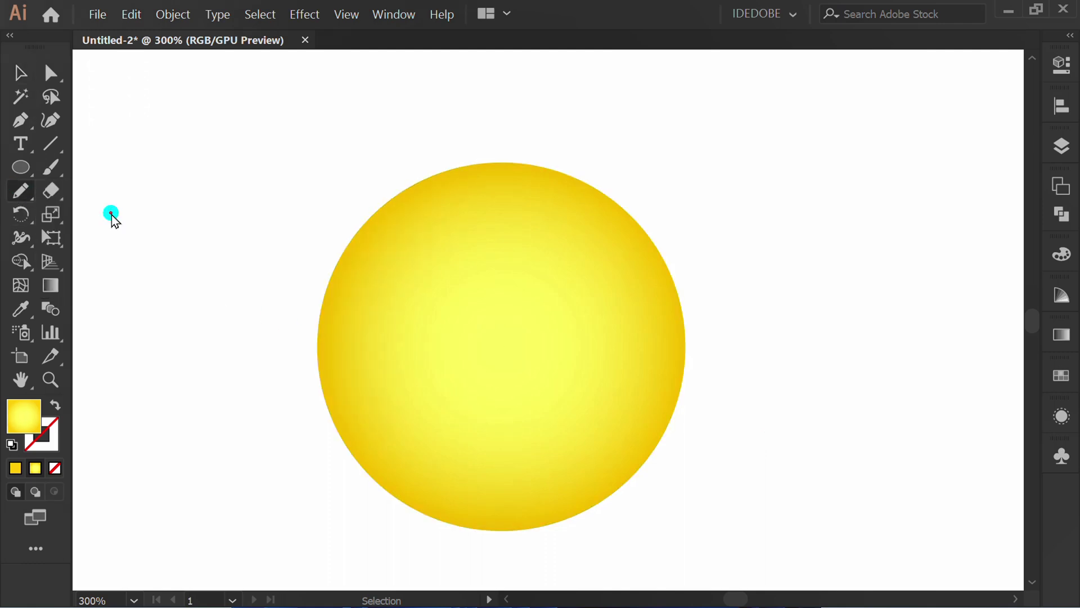
click(1060, 67)
click(814, 263)
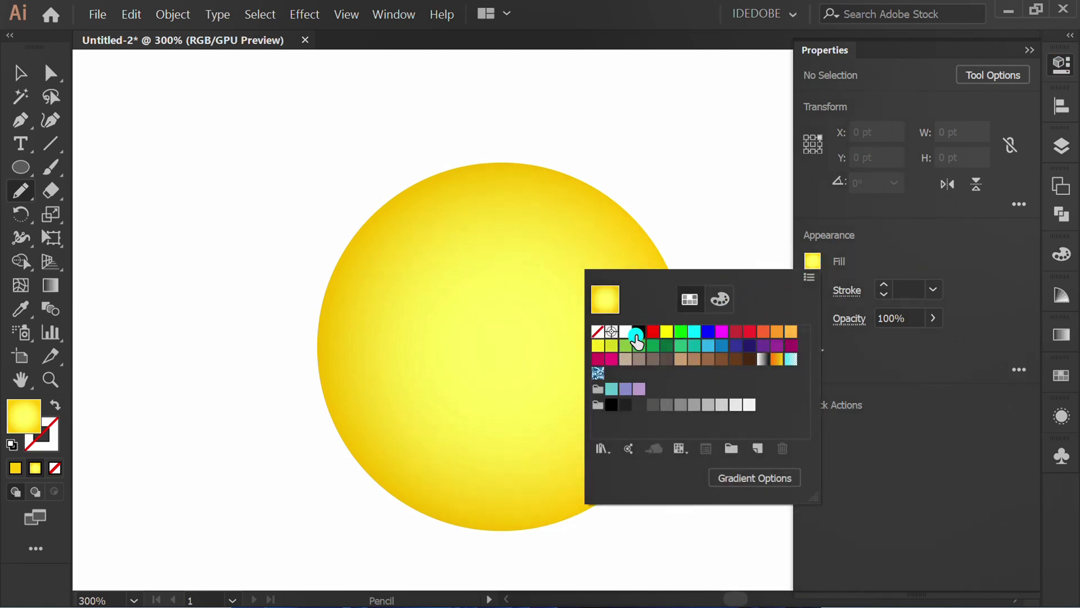
click(631, 331)
click(232, 331)
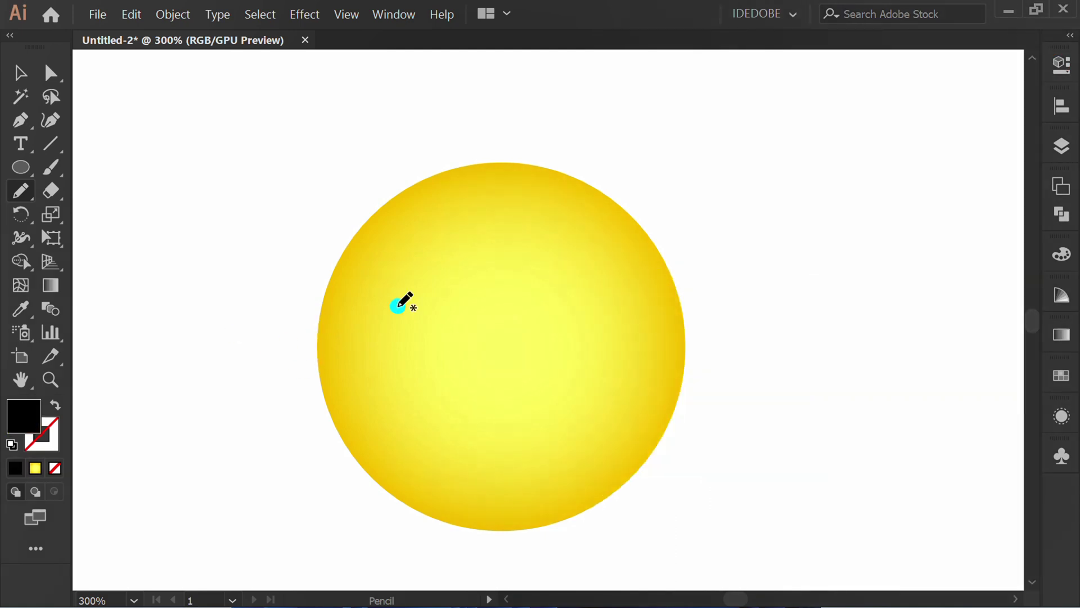
Draw six black crater blobs over the moon, some overlapping its left, top and lower edges
mouse_move(333, 247)
mouse_down()
mouse_move(372, 262)
mouse_move(394, 311)
mouse_move(396, 371)
mouse_move(424, 423)
mouse_move(340, 461)
mouse_move(302, 348)
mouse_move(335, 248)
mouse_up()
mouse_move(432, 233)
mouse_down()
mouse_move(507, 242)
mouse_move(432, 233)
mouse_up()
mouse_move(541, 306)
mouse_down()
mouse_move(588, 266)
mouse_move(539, 307)
mouse_up()
scroll(533, 467, up, 1)
mouse_move(454, 296)
mouse_down()
mouse_move(481, 305)
mouse_move(465, 309)
mouse_move(456, 296)
mouse_up()
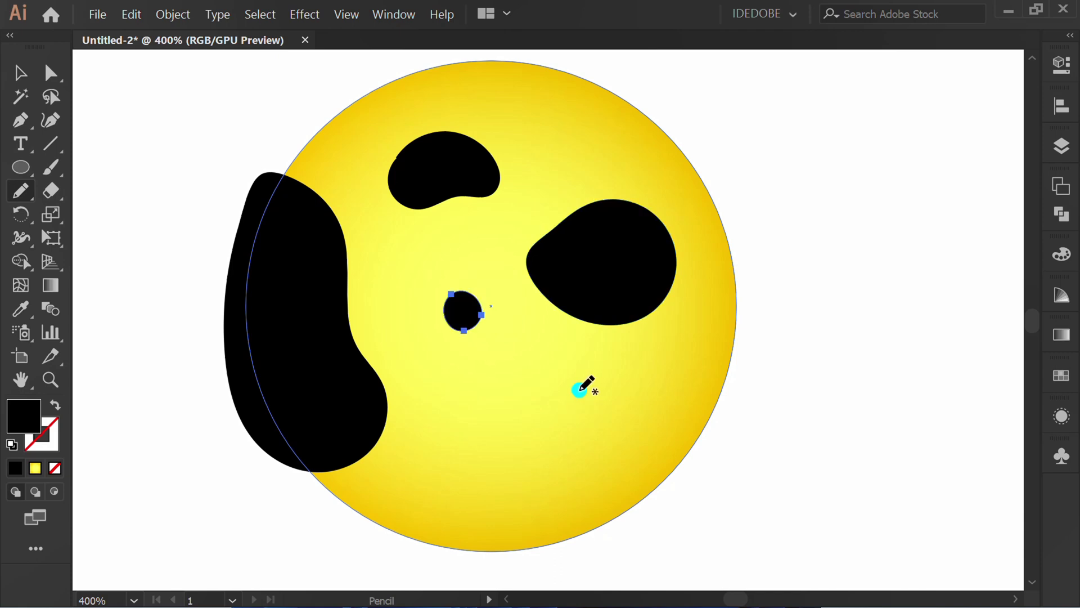
mouse_move(579, 389)
mouse_down()
mouse_move(451, 466)
mouse_move(491, 515)
mouse_move(624, 477)
mouse_move(605, 396)
mouse_move(578, 388)
mouse_up()
scroll(579, 389, up, 1)
mouse_move(464, 106)
mouse_down()
mouse_move(651, 210)
mouse_move(562, 111)
mouse_move(464, 107)
mouse_up()
Marquee-select the circle together with all the black blobs
key(v)
click(655, 100)
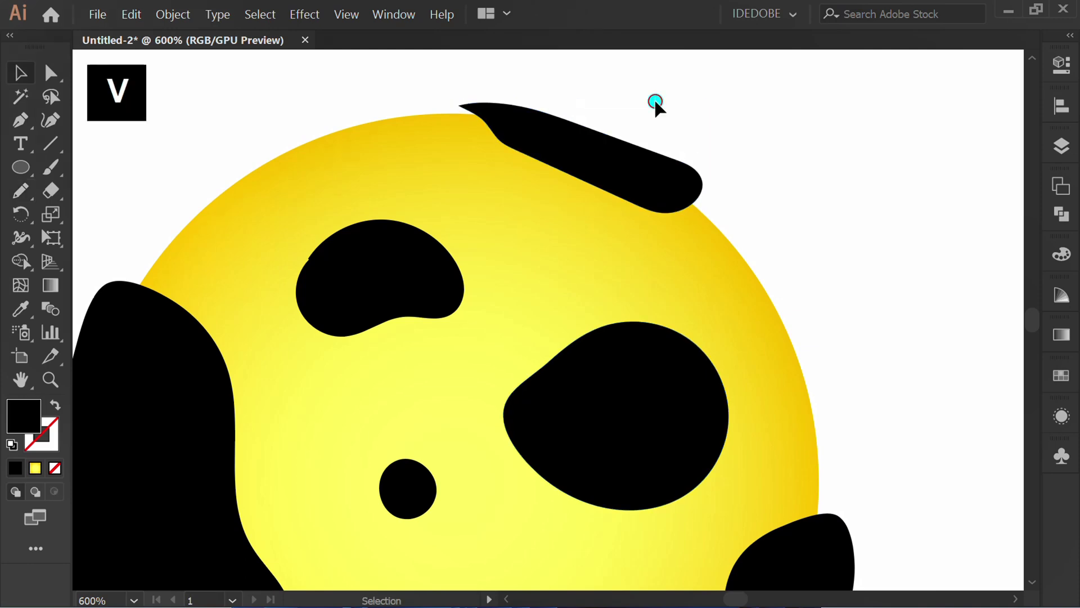
scroll(655, 101, down, 2)
drag(782, 93, 295, 524)
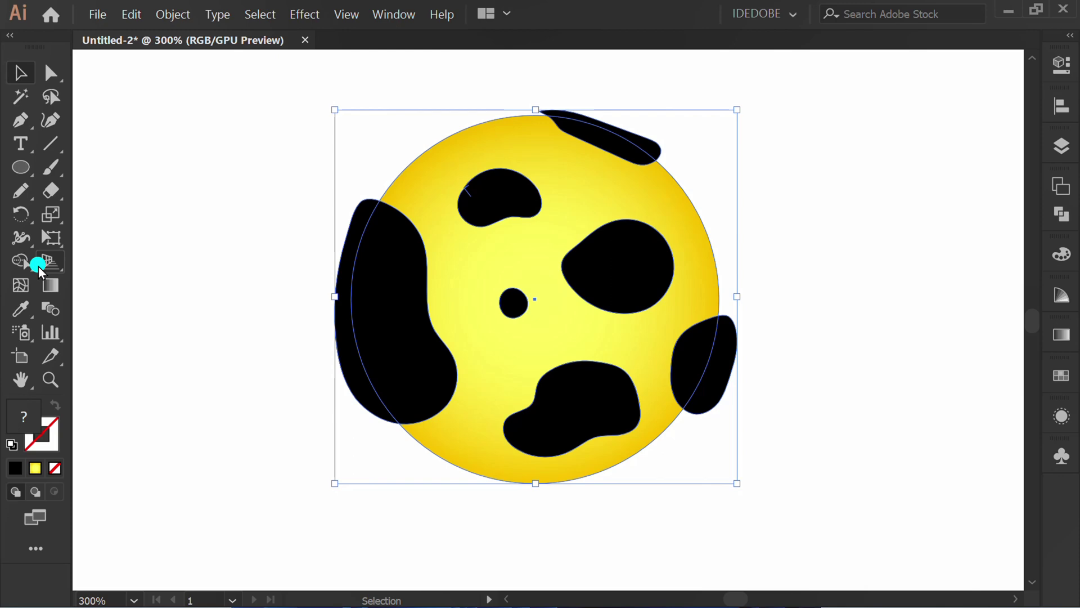
Alt-click with Shape Builder to delete the black pieces outside the moon's left, top and right edges
drag(38, 266, 145, 258)
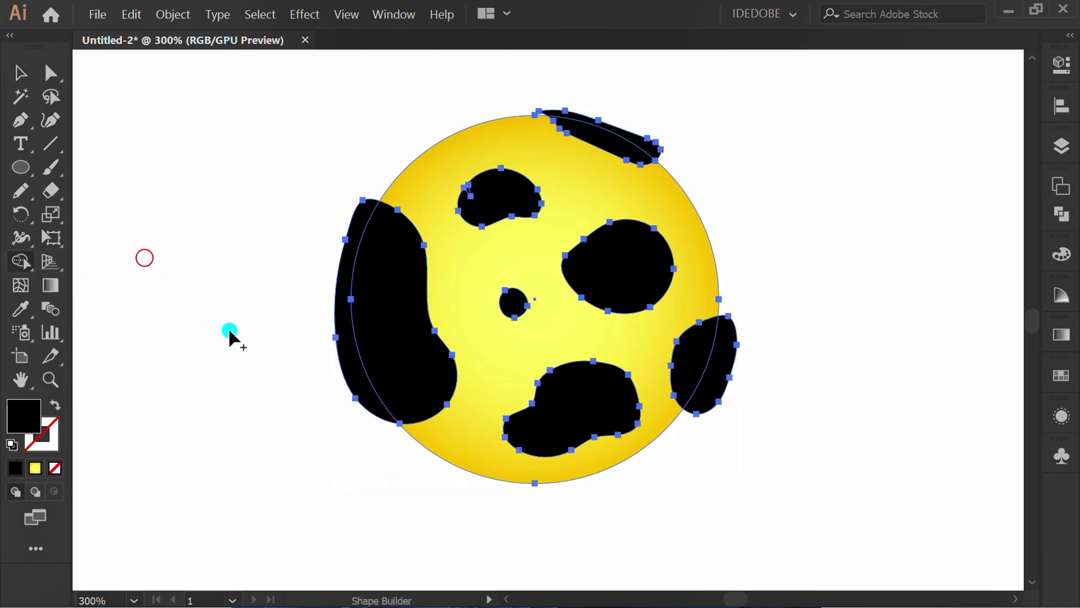
key(alt)
alt+click(340, 372)
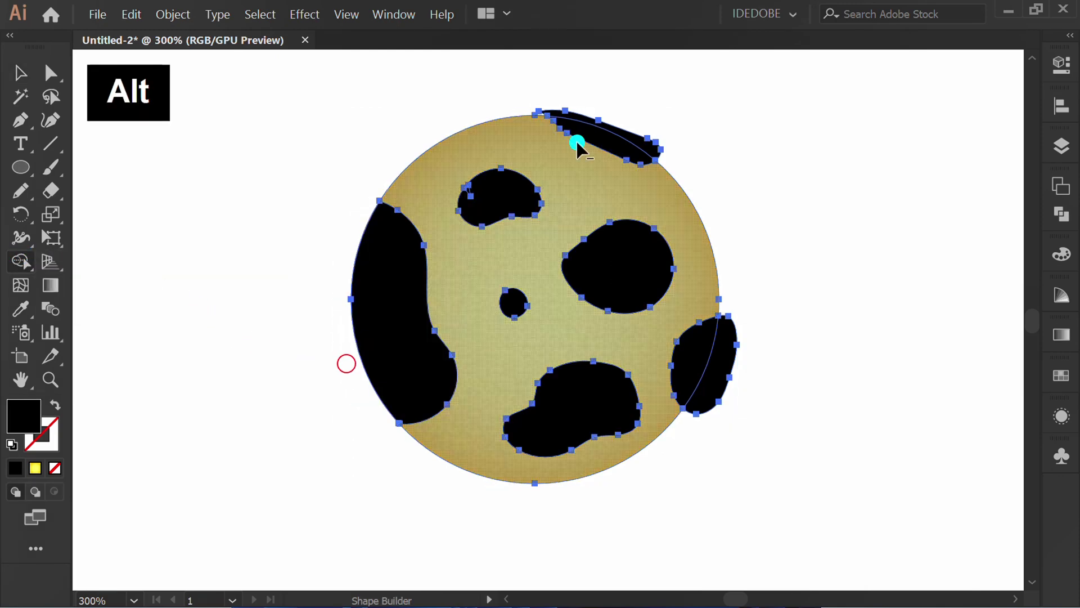
alt+click(635, 144)
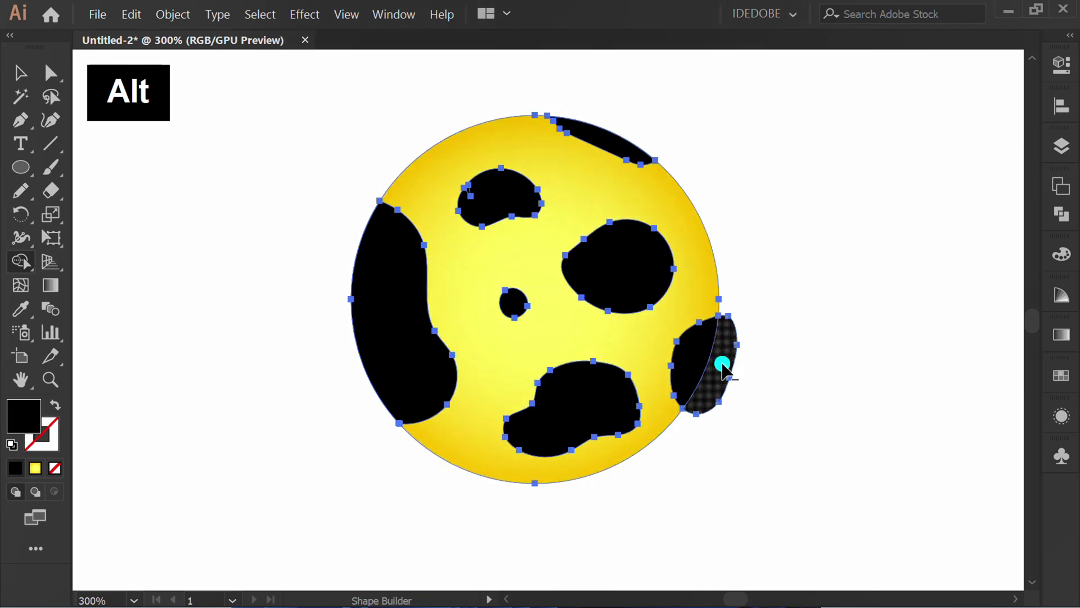
alt+click(720, 363)
Select all seven black crater shapes on the moon
key(v)
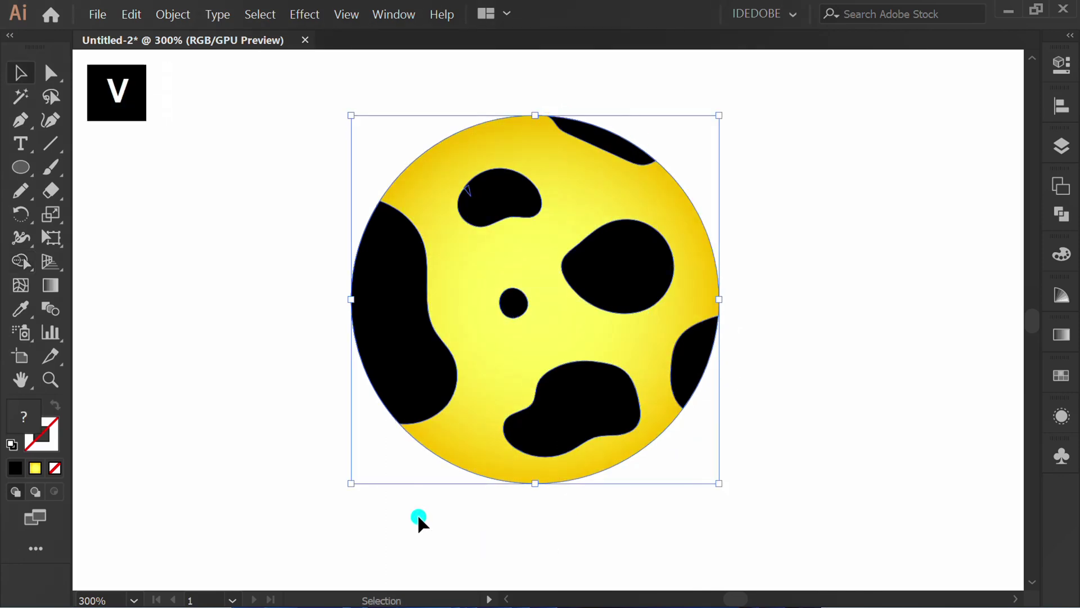
click(417, 513)
click(406, 298)
shift+click(513, 303)
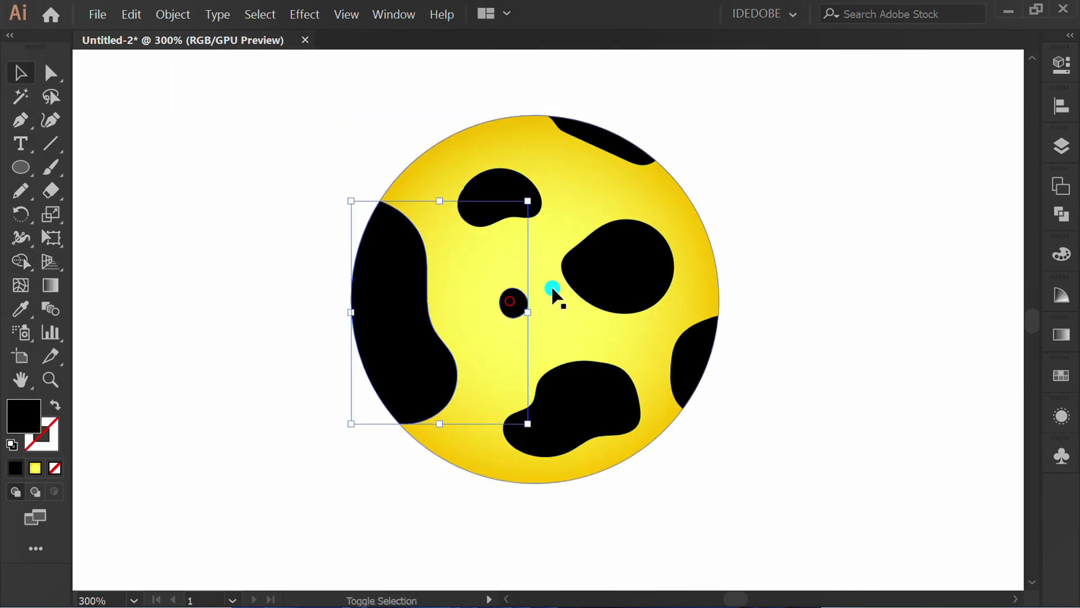
shift+click(608, 256)
shift+click(479, 183)
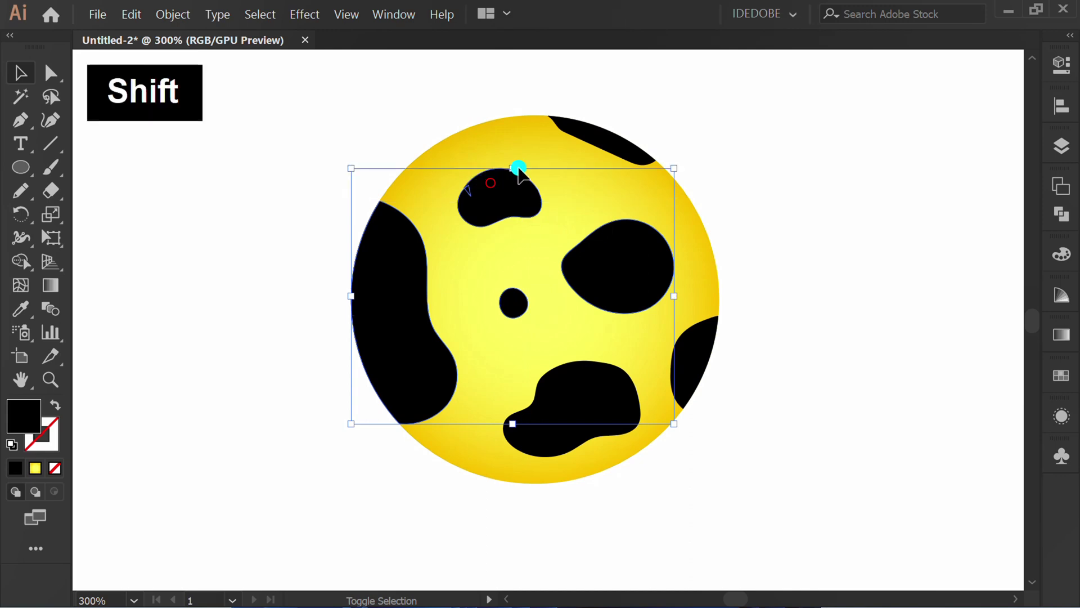
shift+click(583, 128)
shift+click(691, 358)
shift+click(593, 402)
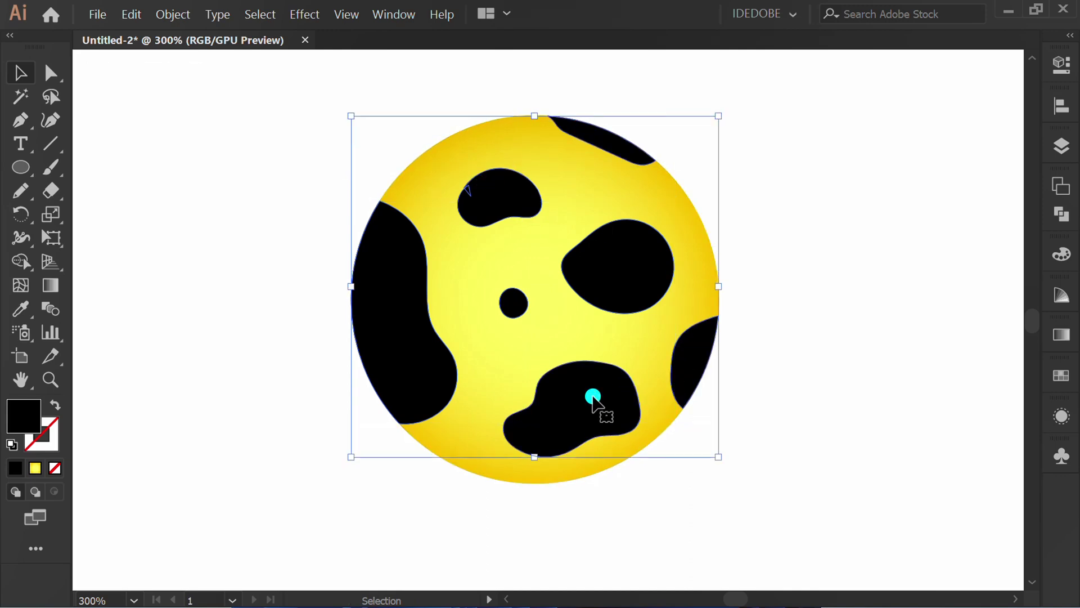
Set the craters' opacity to 5%, then select the whole moon
click(1054, 66)
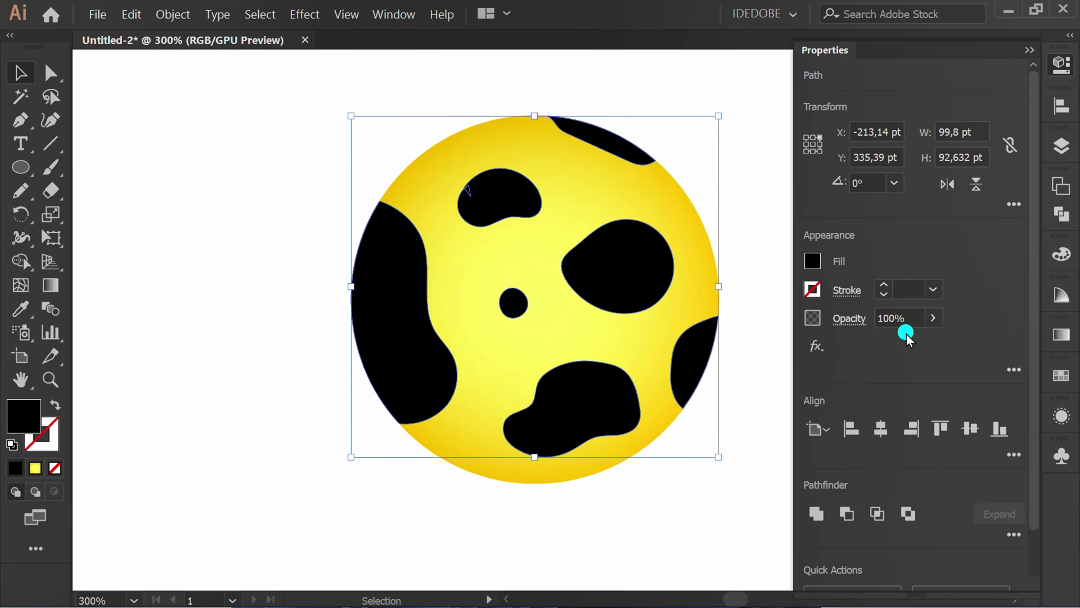
double_click(925, 316)
text(5)
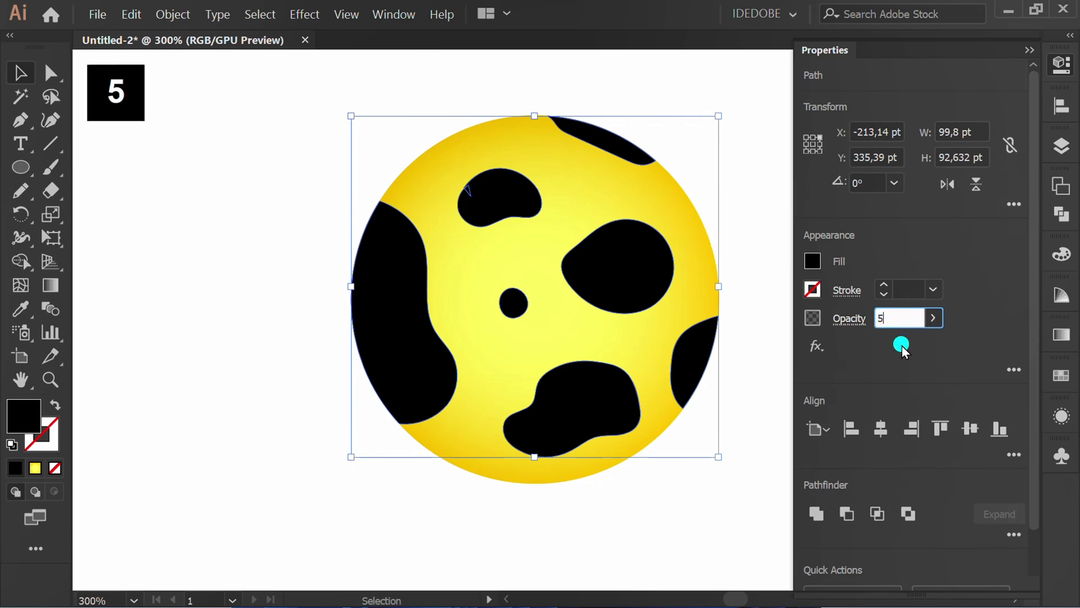
click(906, 375)
click(1025, 51)
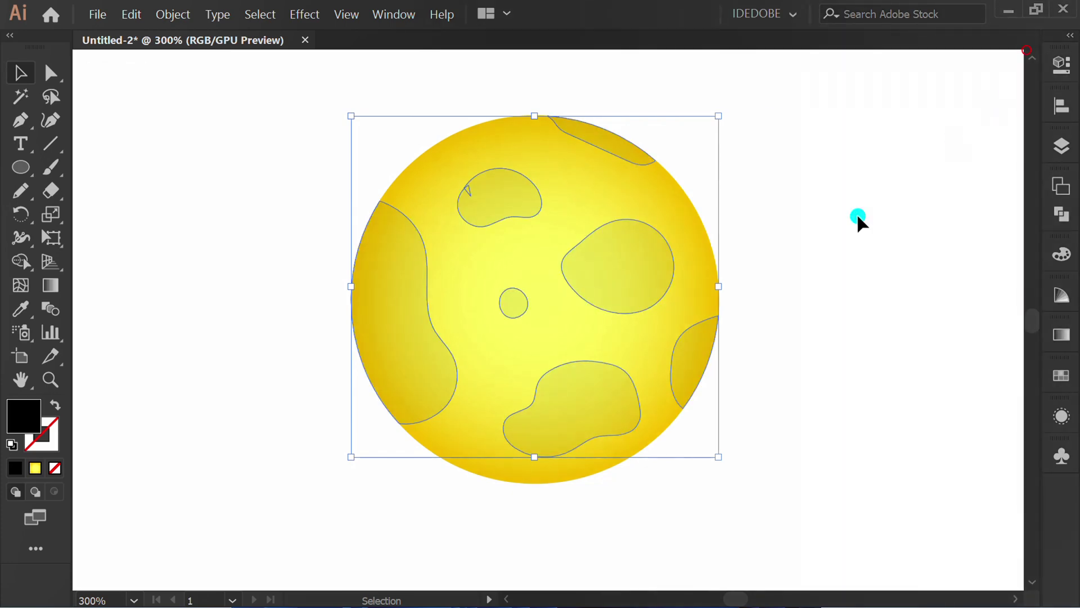
drag(773, 97, 277, 500)
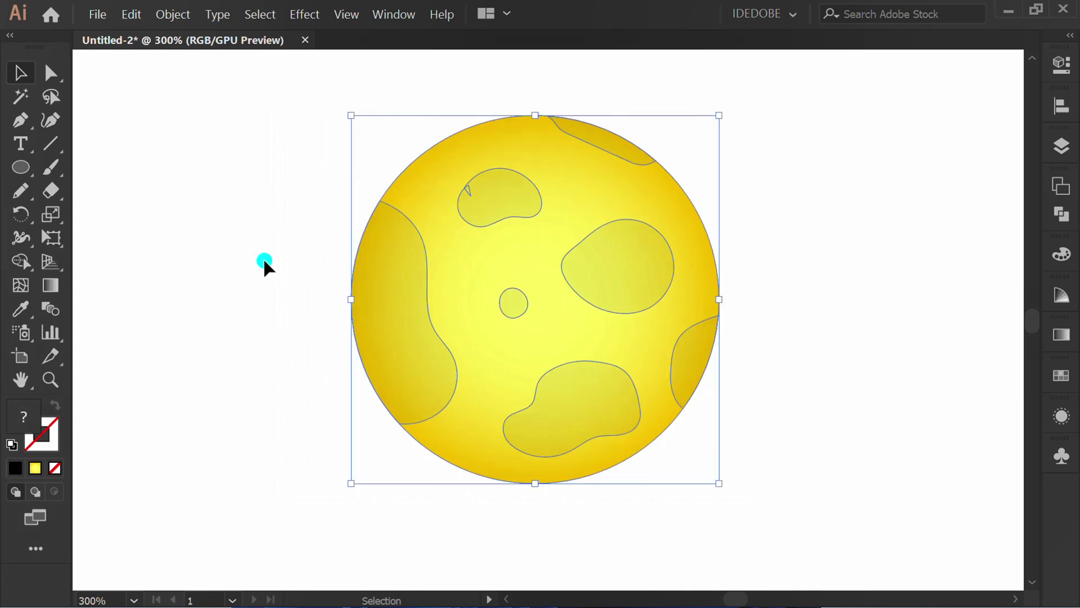
Give the moon a yellow Outer Glow in Screen mode at 75% opacity with 5 pt blur
right_click(263, 180)
click(305, 14)
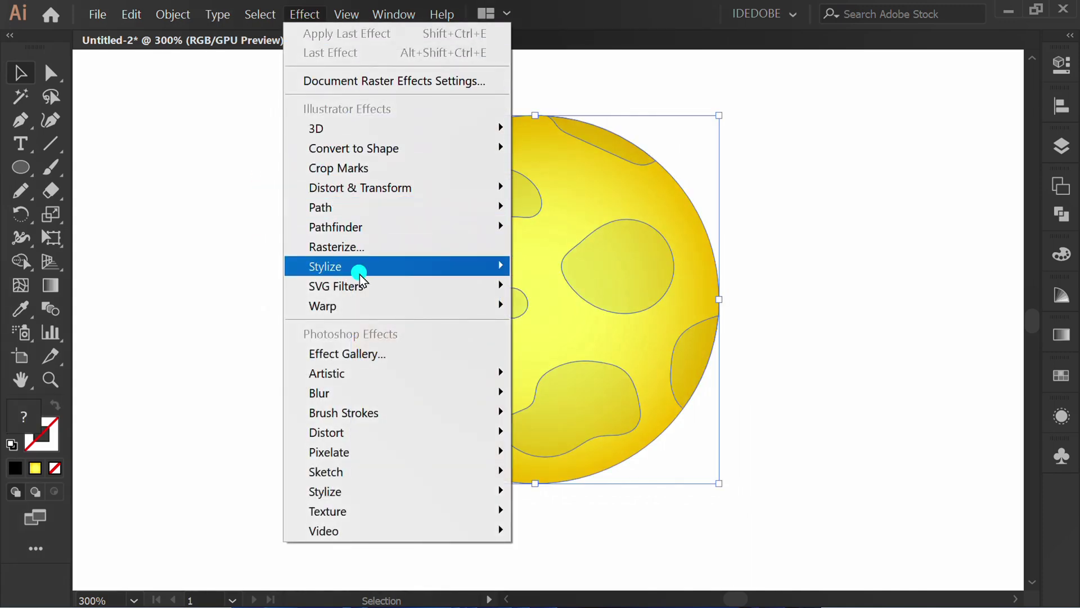
mouse_move(480, 267)
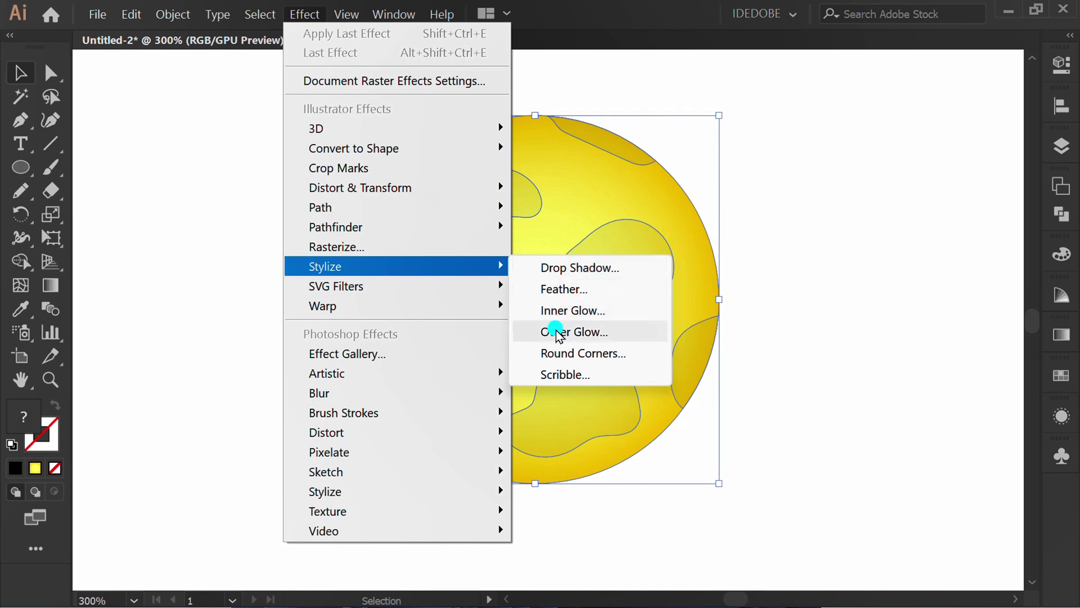
click(601, 333)
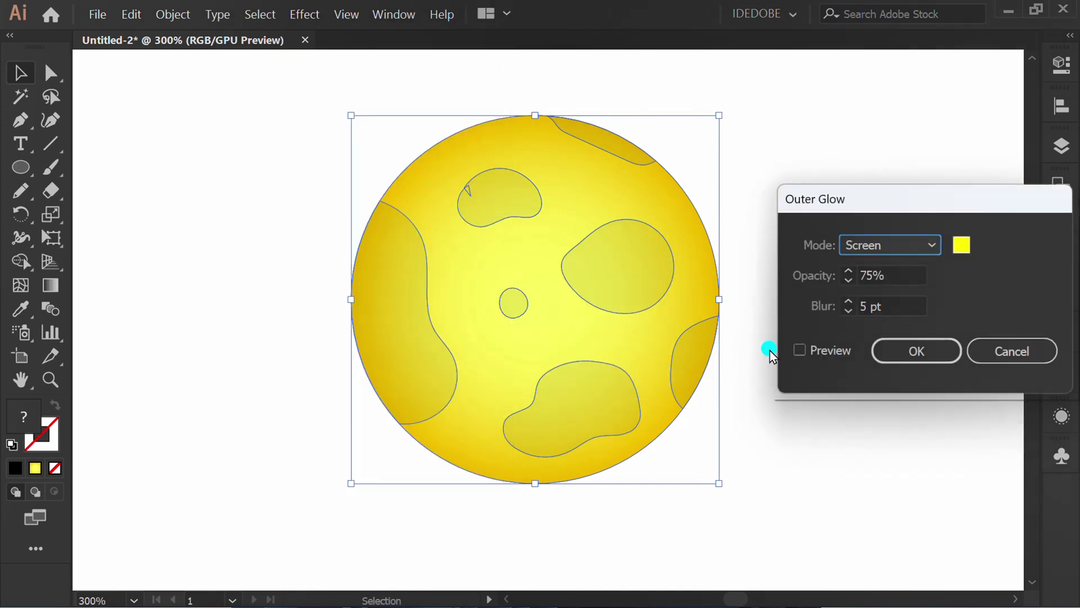
click(962, 246)
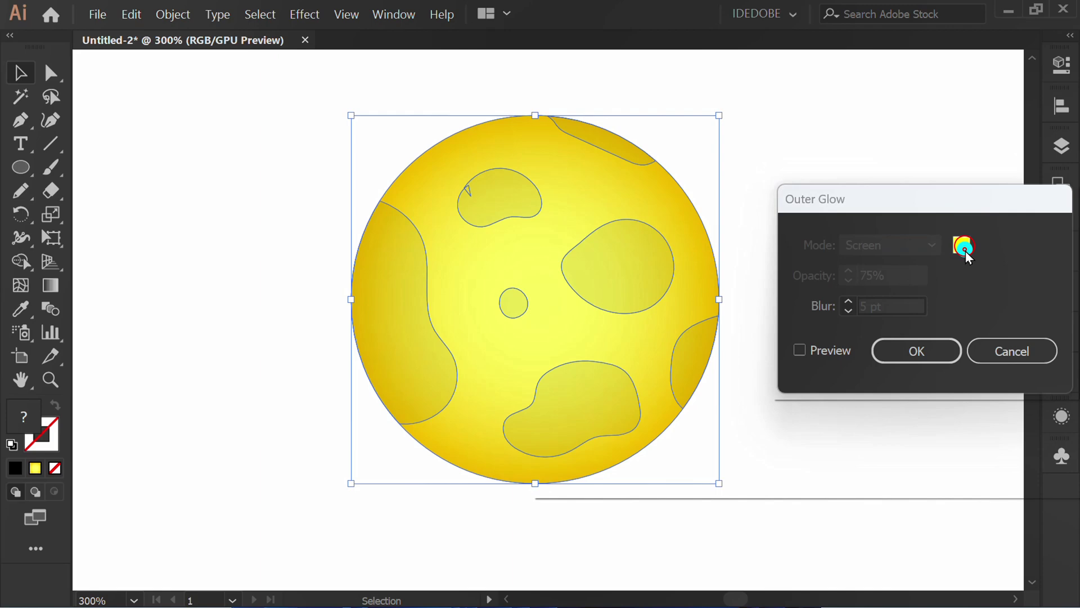
click(989, 250)
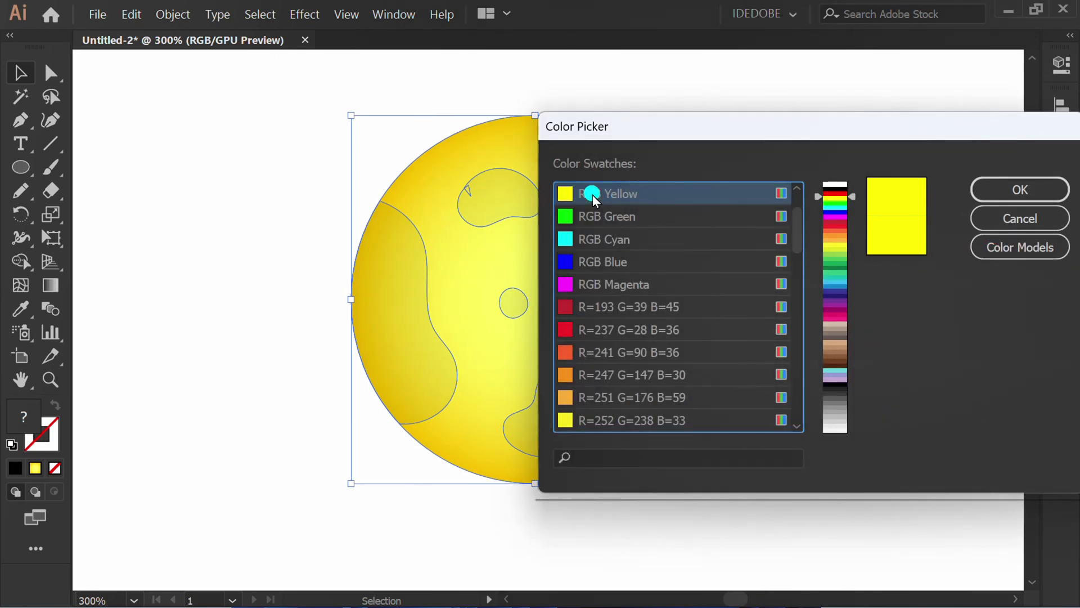
click(1013, 190)
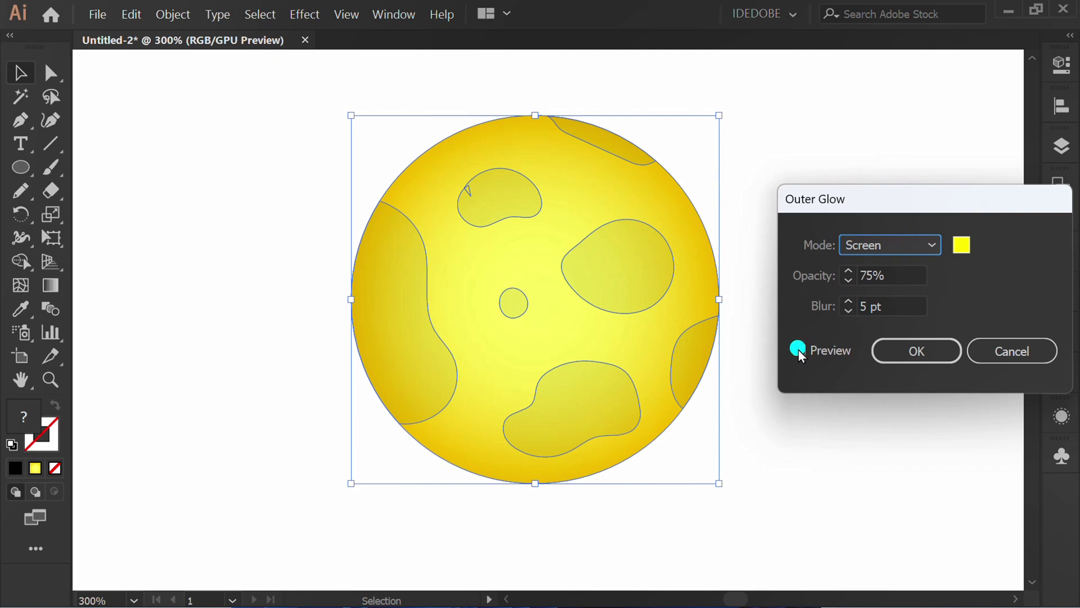
click(798, 350)
click(897, 274)
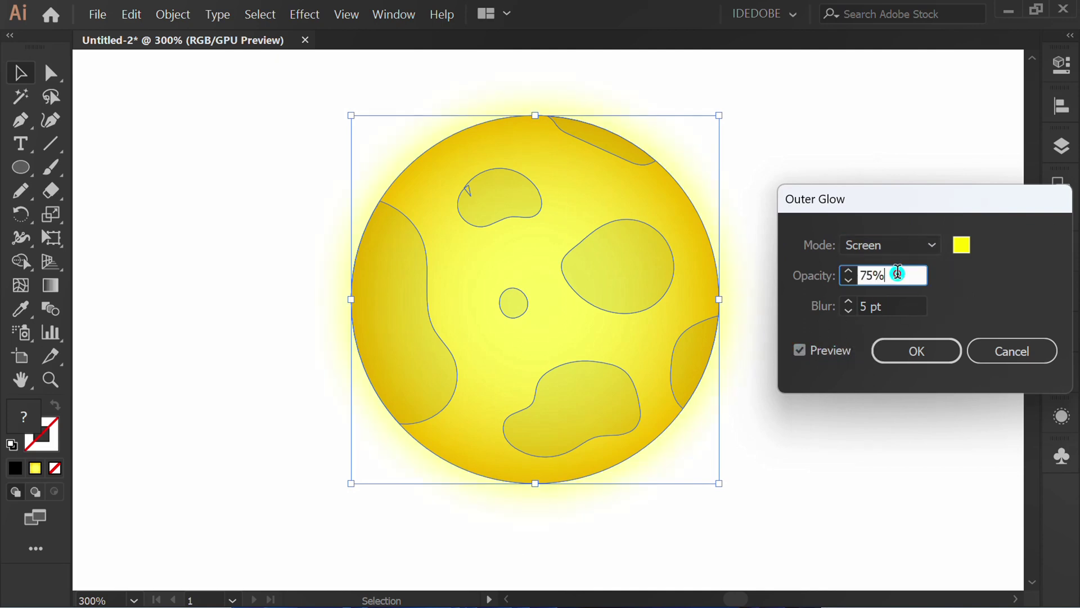
click(904, 308)
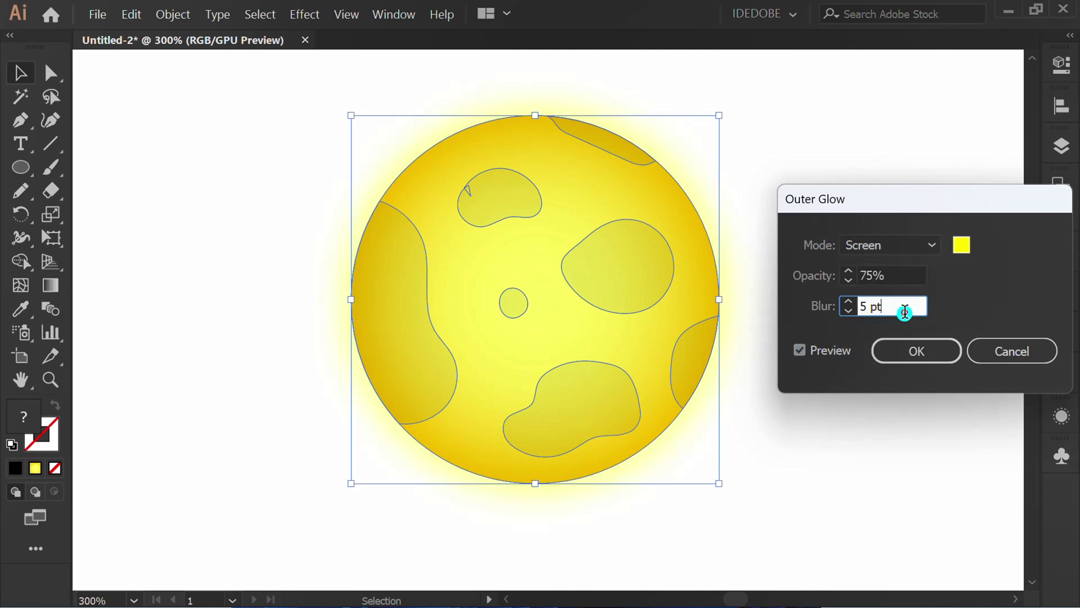
click(914, 348)
Move the glowing moon into the upper-right sky, then start a new circle with the Ellipse tool
key(ctrl+minus)
key(ctrl+minus)
key(ctrl+minus)
key(ctrl+minus)
key(ctrl+minus)
key(ctrl+minus)
drag(228, 341, 763, 263)
click(288, 338)
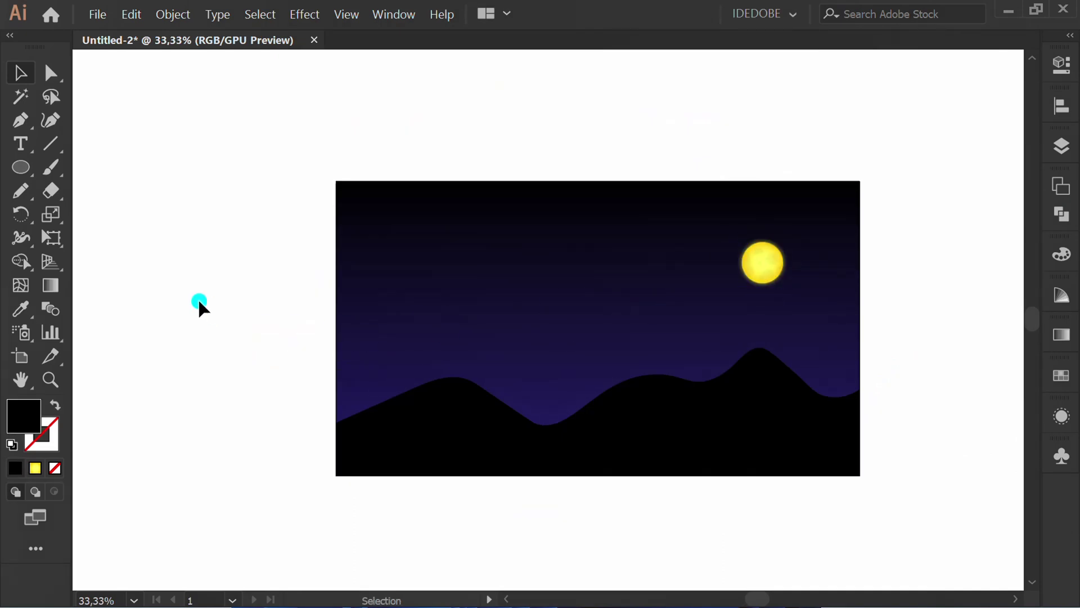
drag(33, 179, 111, 214)
click(394, 354)
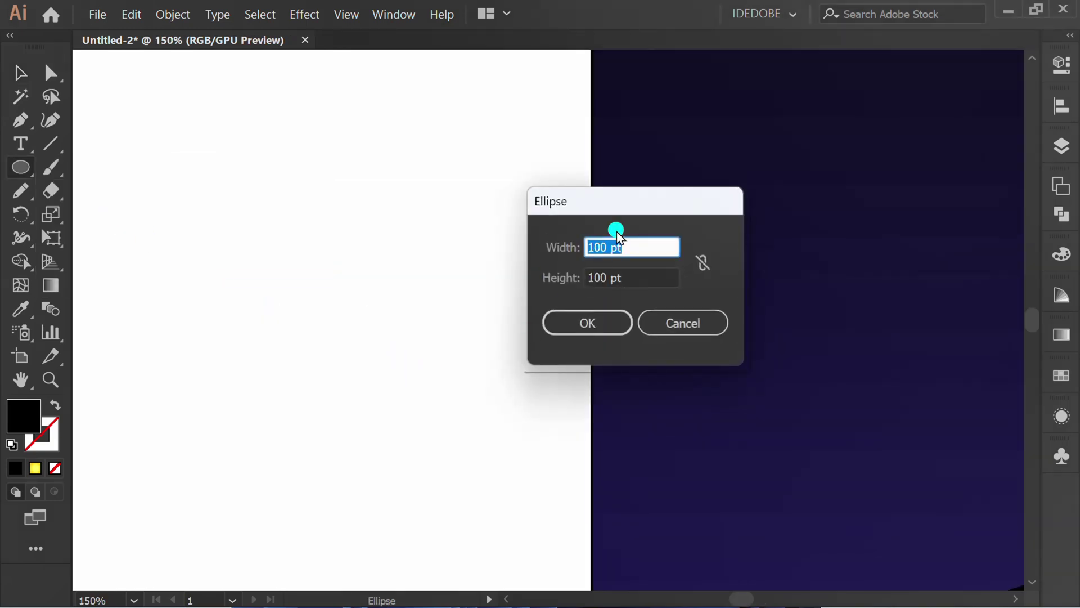
Create a 20 pt by 20 pt circle
drag(625, 202, 437, 164)
text(20)
key(Tab)
text(20)
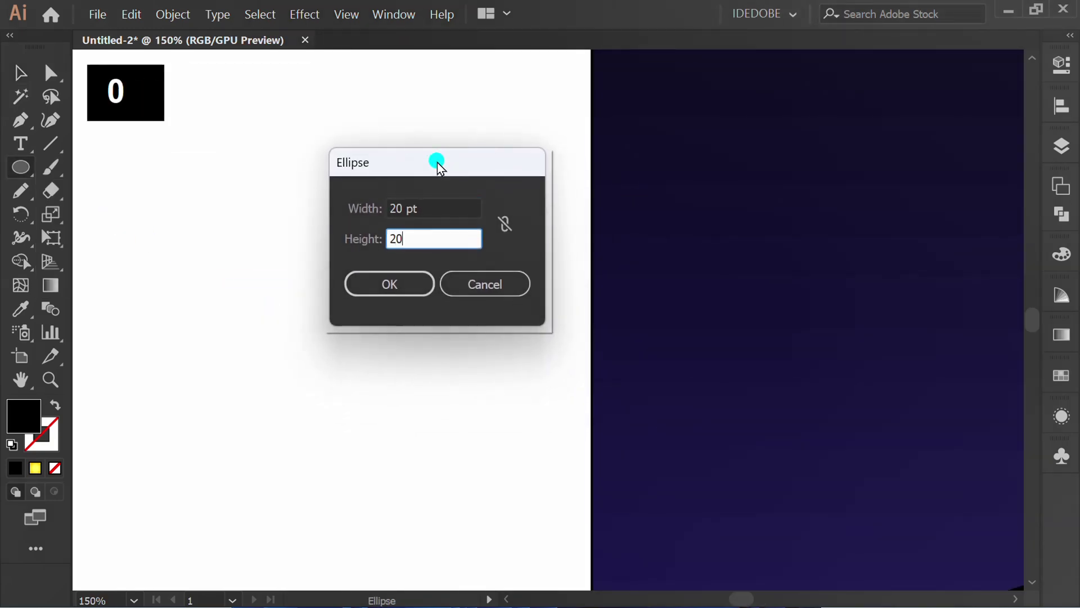
click(407, 284)
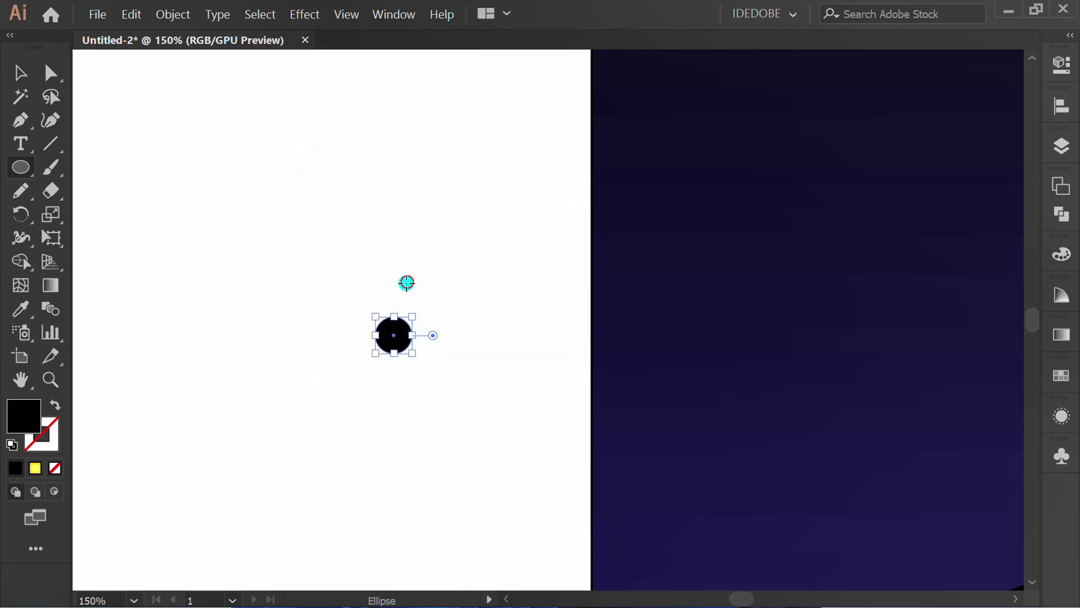
Fill the circle with the white-to-black preset gradient set to Radial
click(1061, 336)
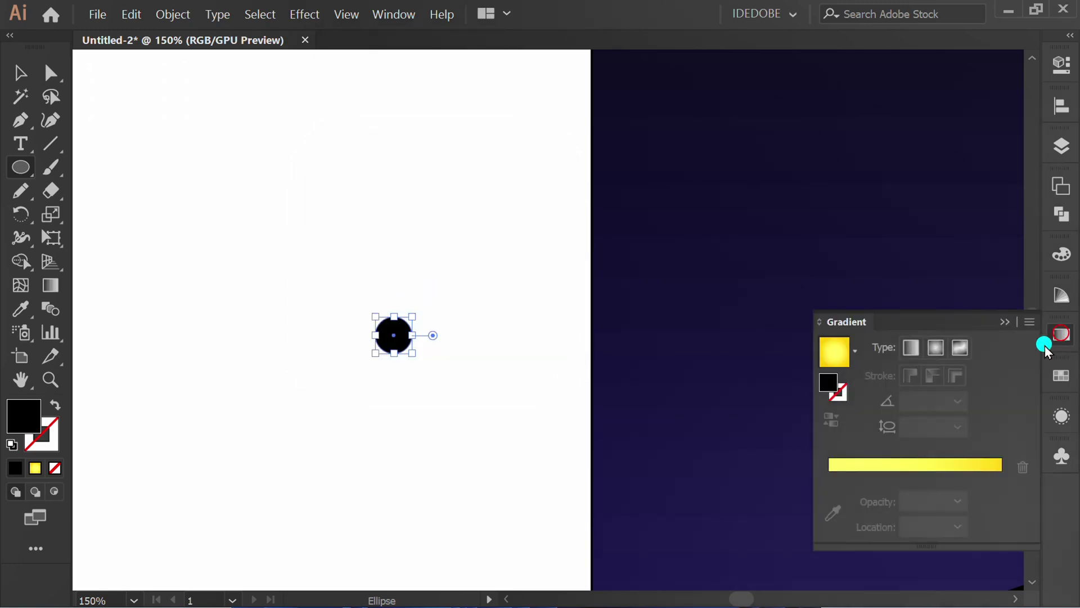
click(855, 352)
click(729, 388)
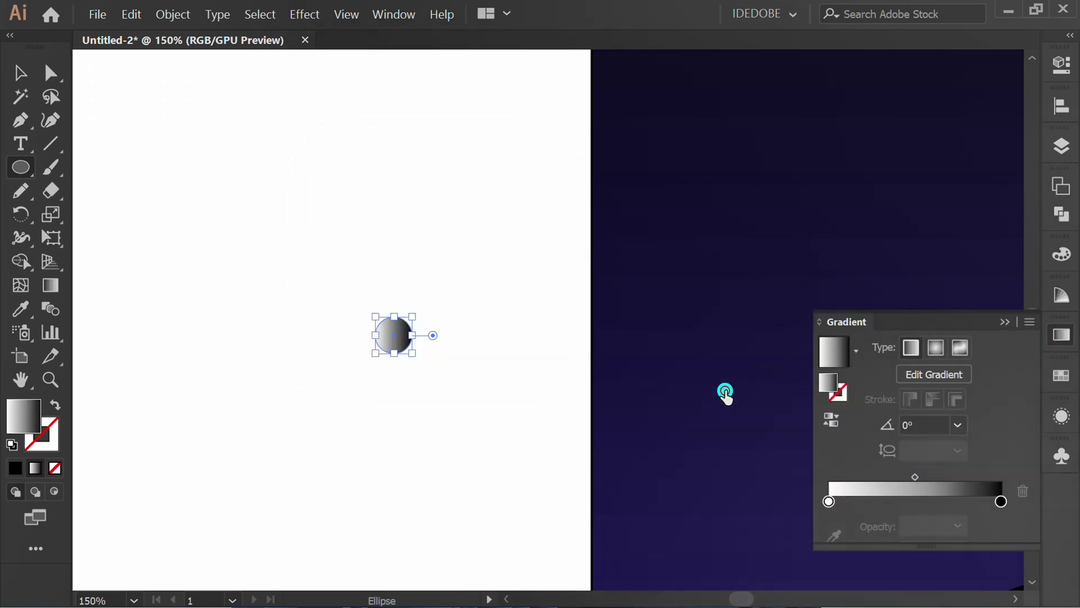
click(935, 349)
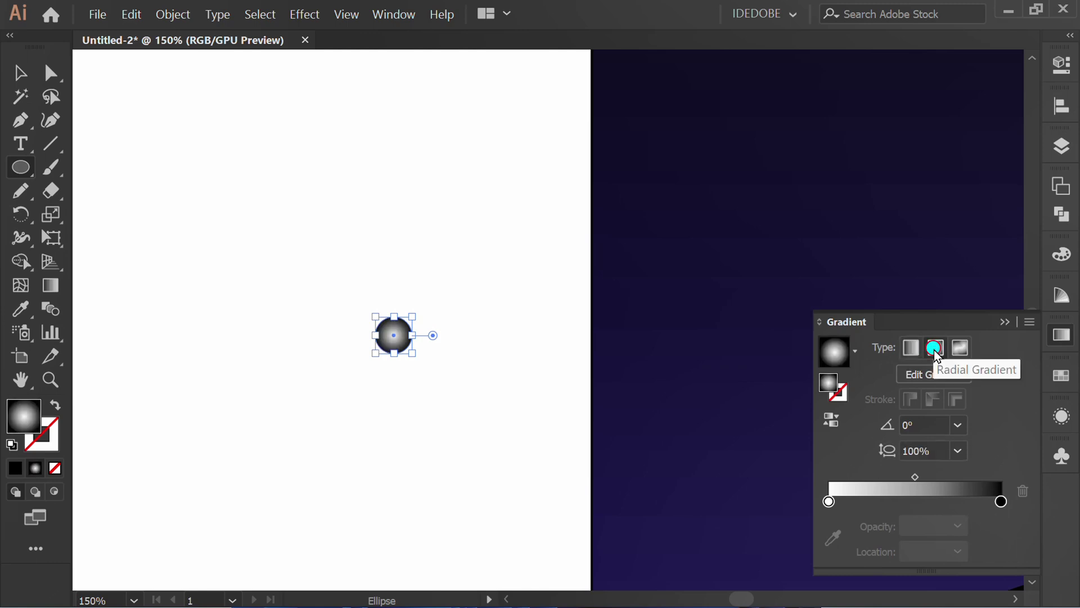
click(1007, 322)
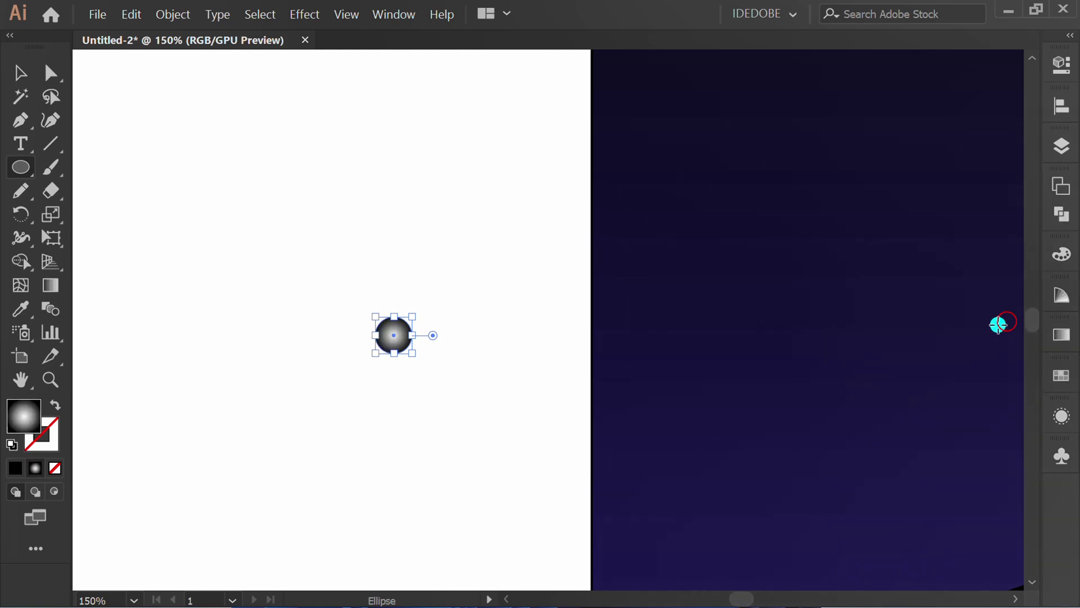
Set the circle's transparency blend mode to Color Dodge
click(1061, 65)
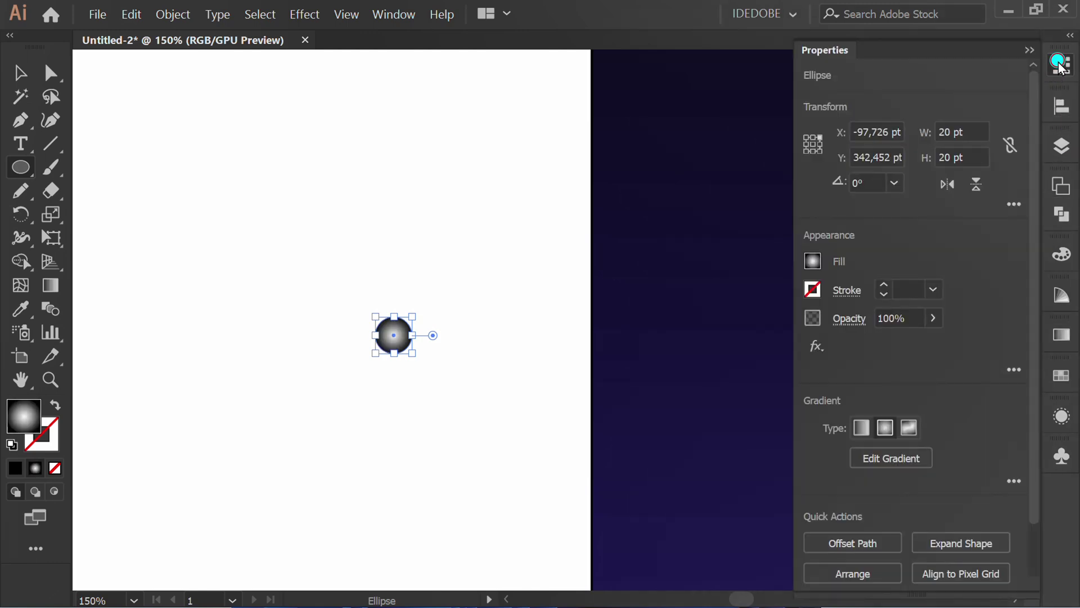
click(848, 318)
click(686, 353)
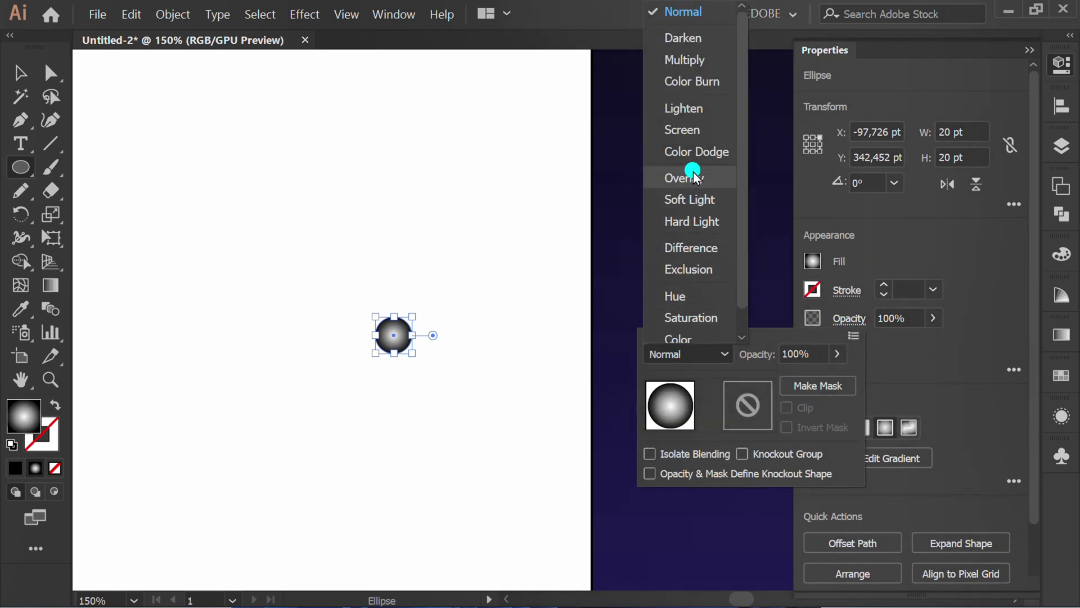
key(Escape)
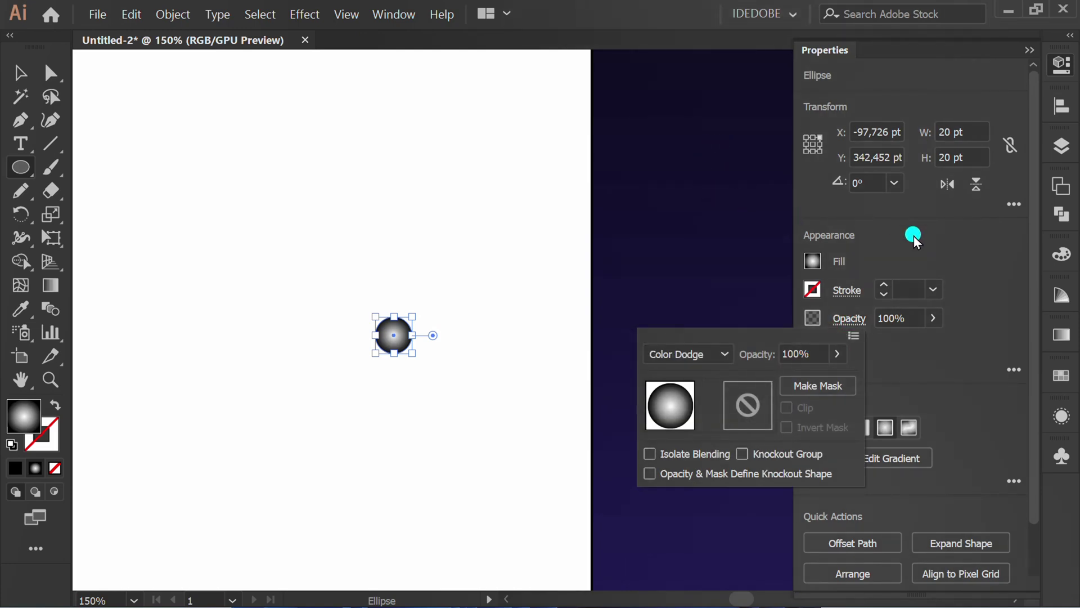
click(938, 247)
click(1027, 51)
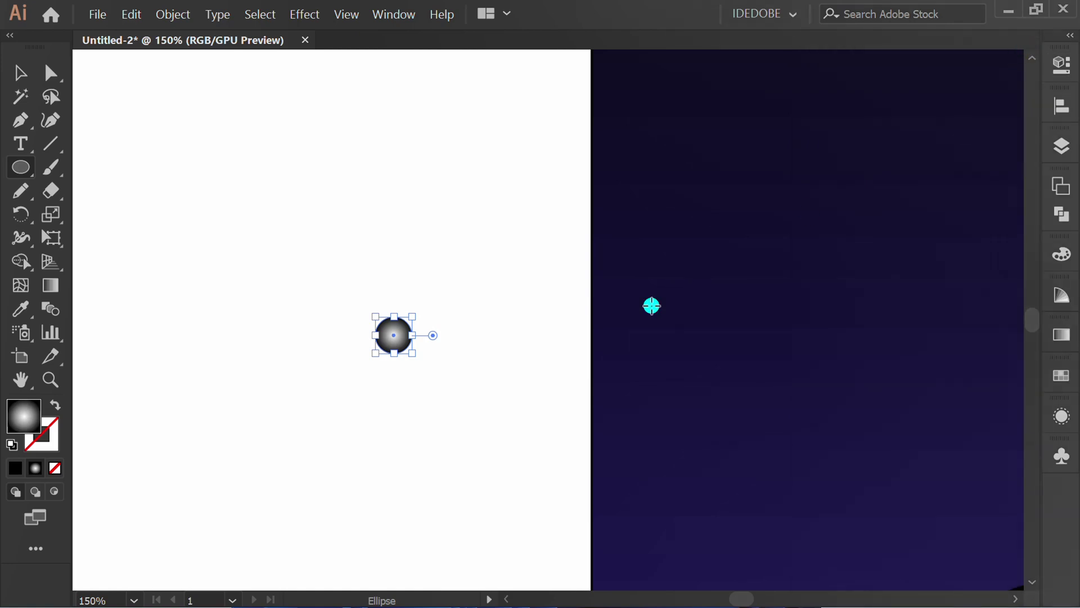
Move the glowing dot onto the dark sky with the Selection tool
key(v)
click(455, 431)
drag(393, 338, 366, 305)
click(509, 369)
Open the Symbols panel, drag the gradient sphere in as a new symbol, and dock the panel
click(365, 419)
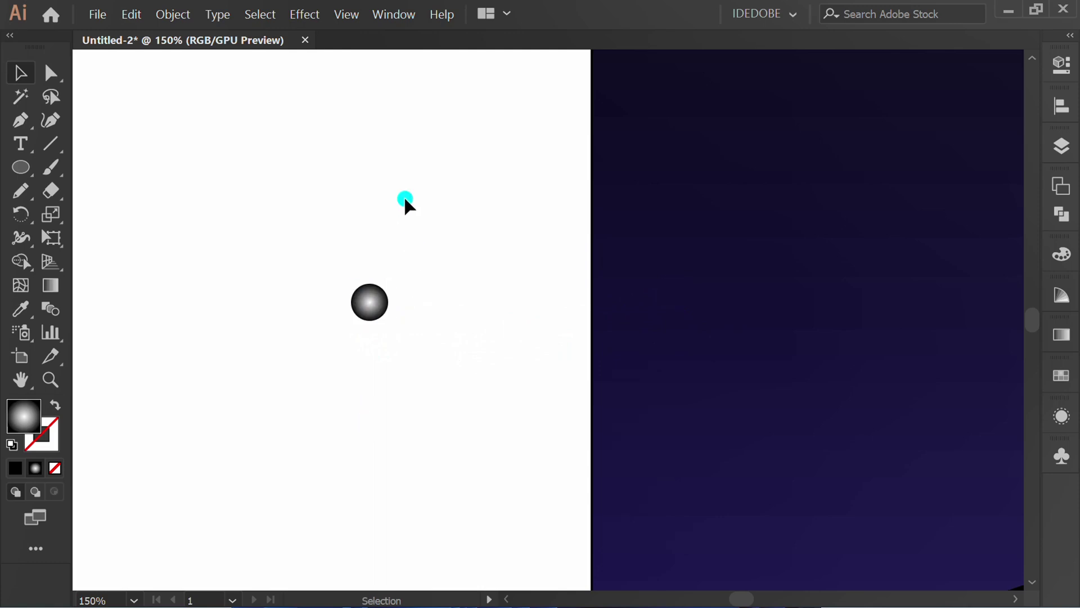
click(383, 17)
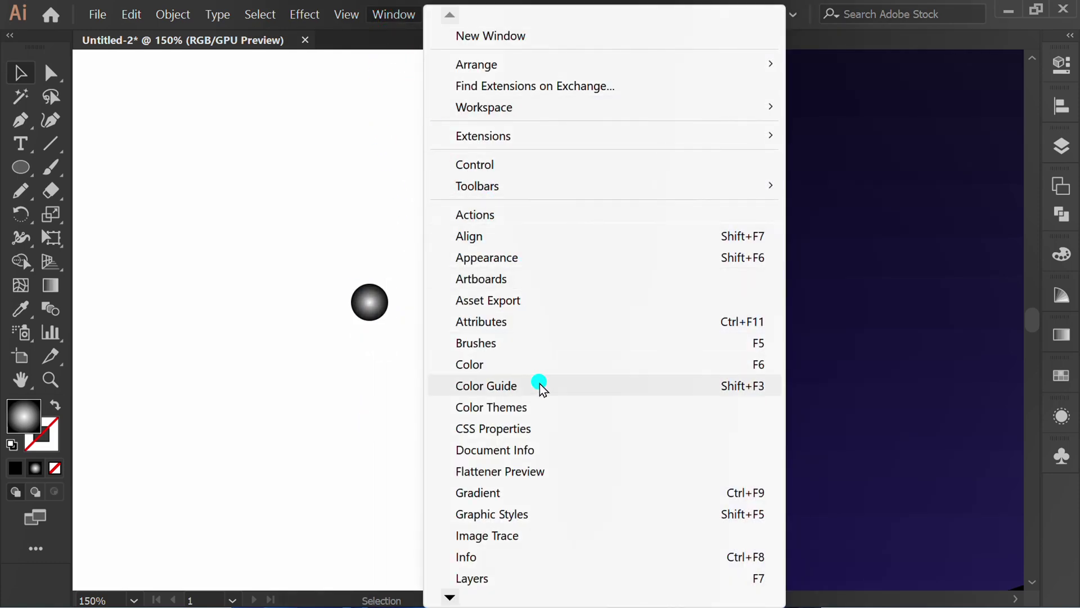
mouse_move(449, 597)
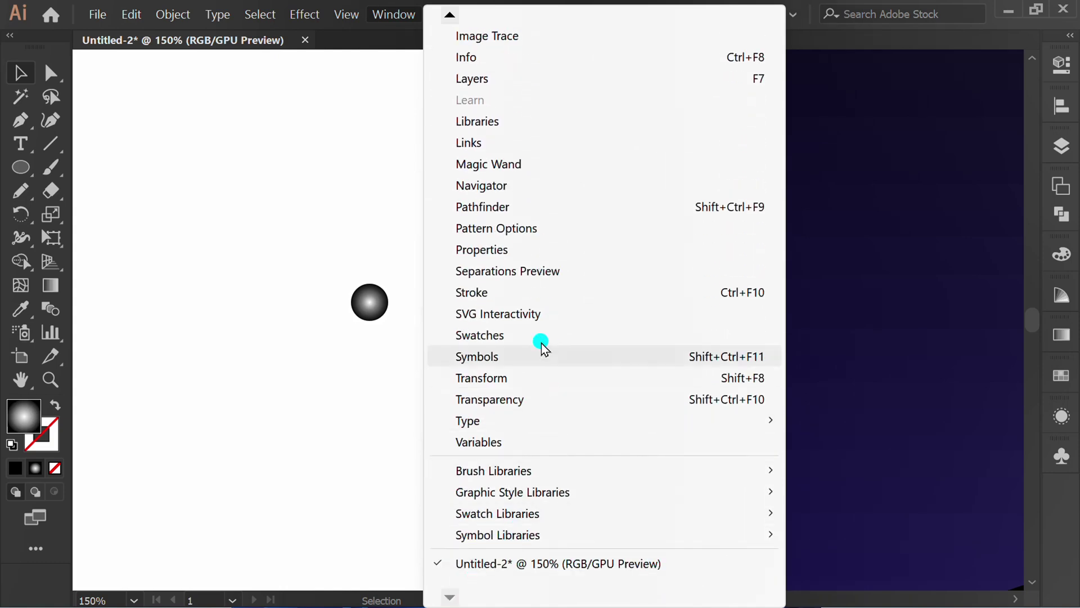
click(539, 359)
drag(912, 205, 647, 162)
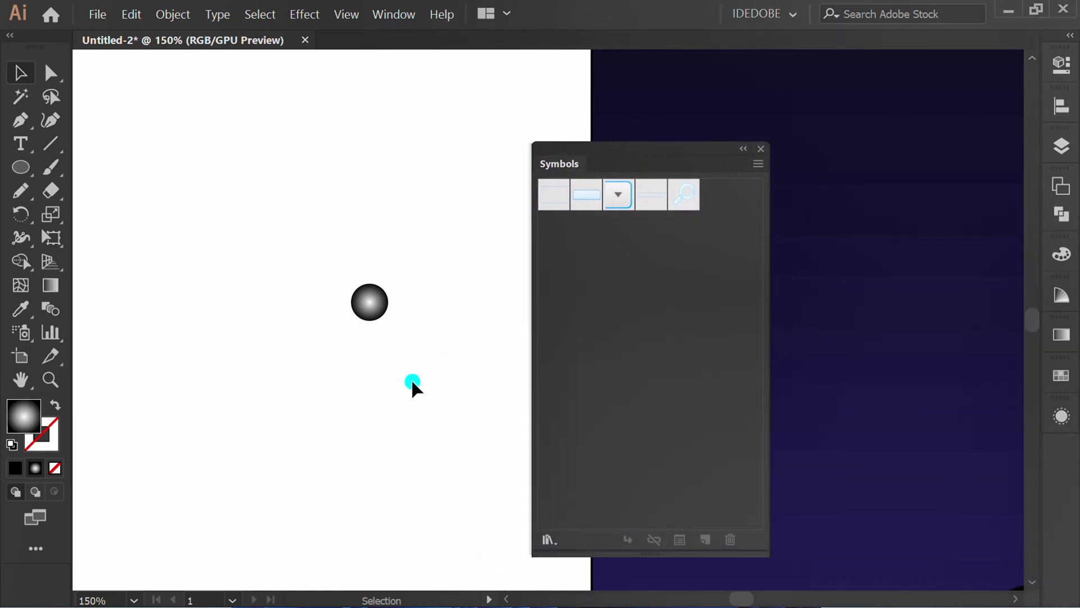
drag(369, 304, 674, 249)
click(562, 504)
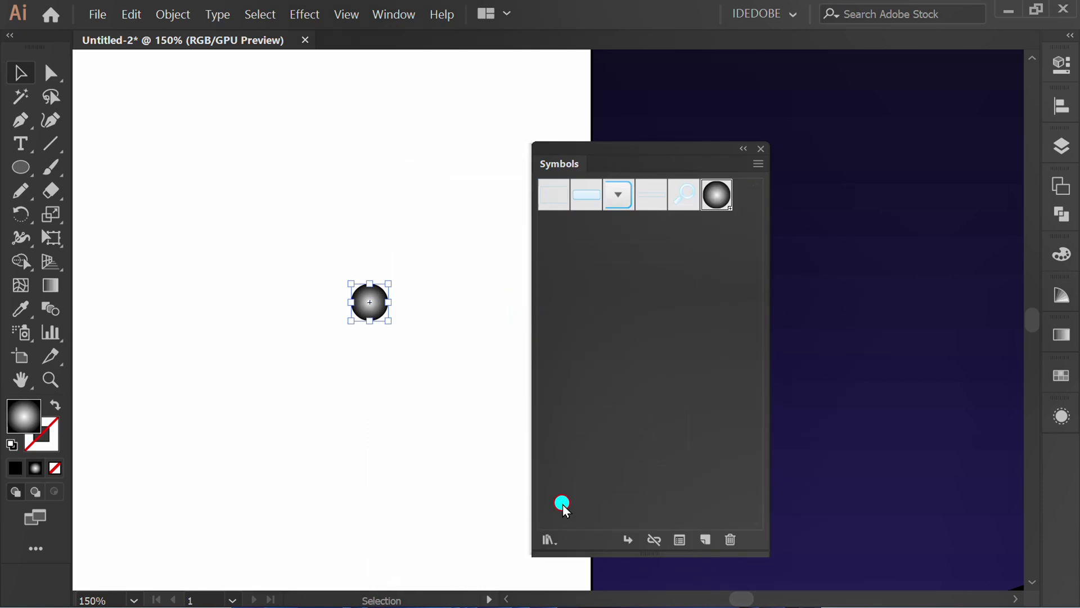
drag(652, 151, 1061, 450)
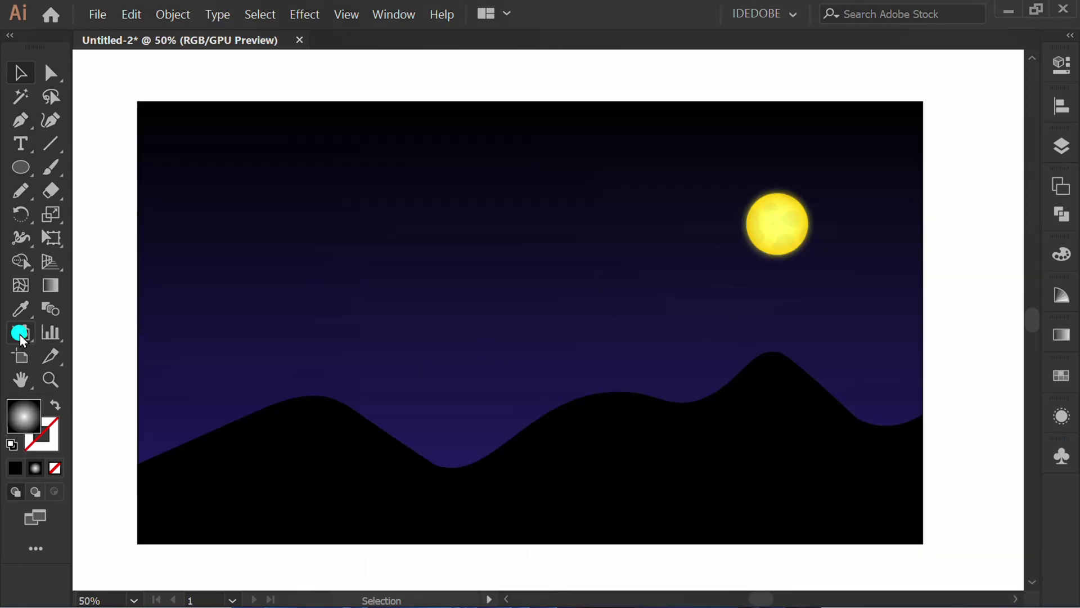
Spray star symbols all over the sky with the Symbol Sprayer, including around the moon
drag(21, 340, 172, 333)
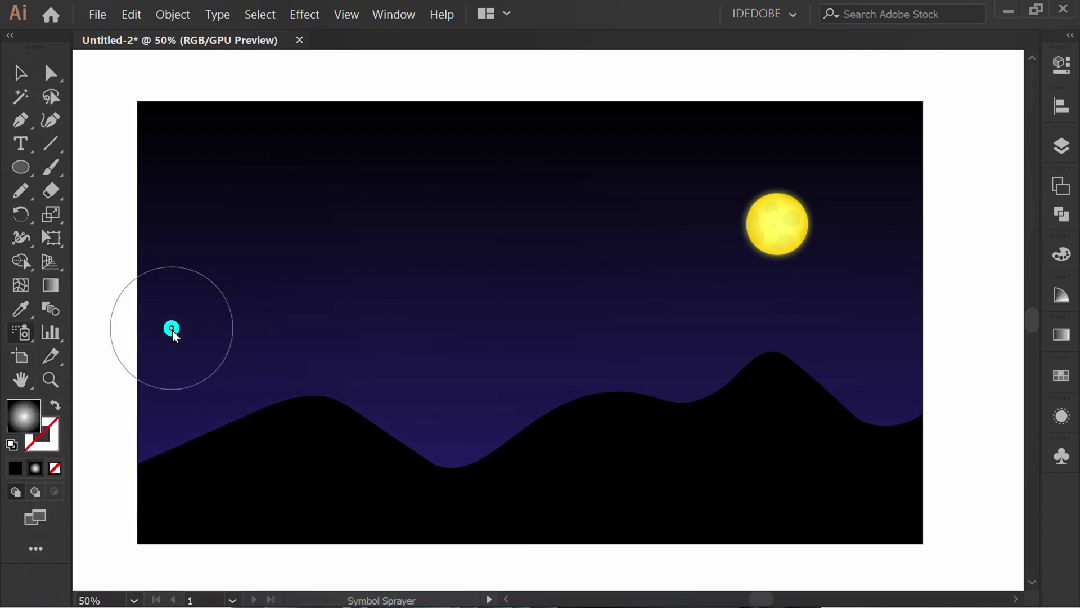
click(276, 204)
click(506, 302)
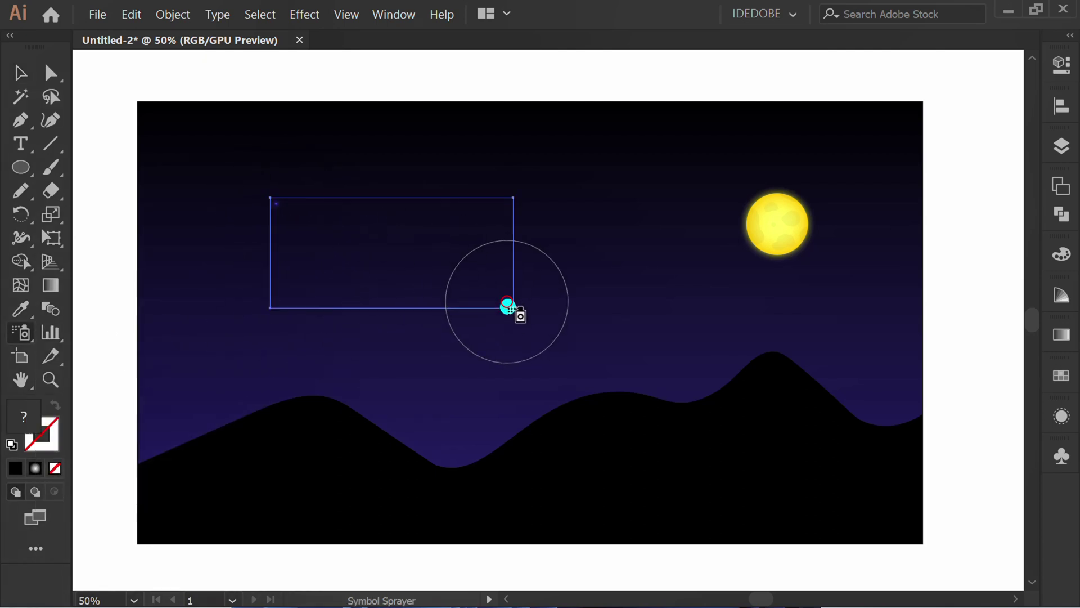
click(635, 199)
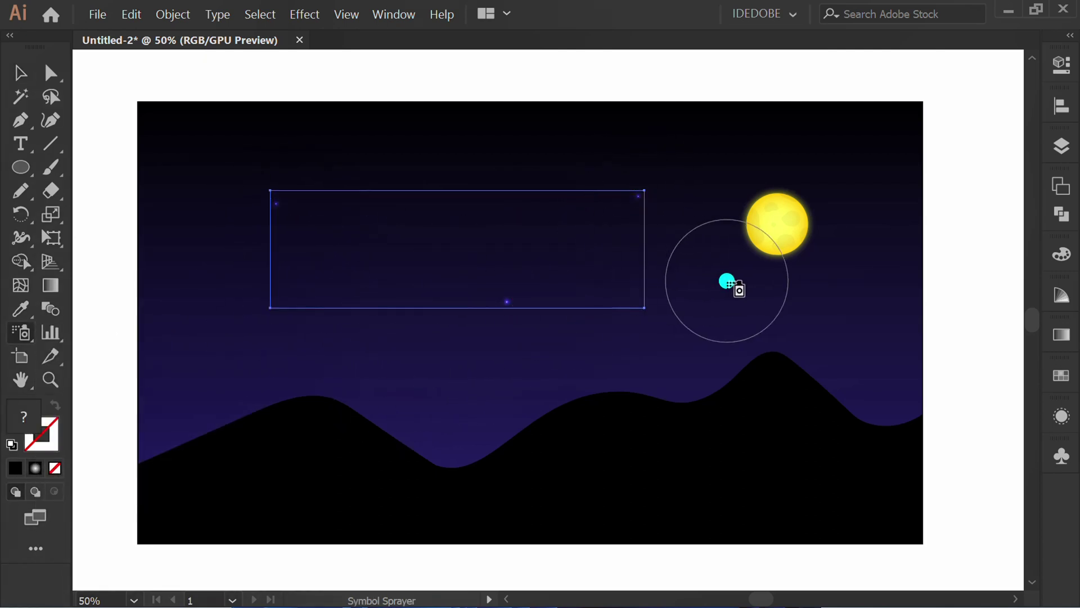
click(727, 281)
click(423, 372)
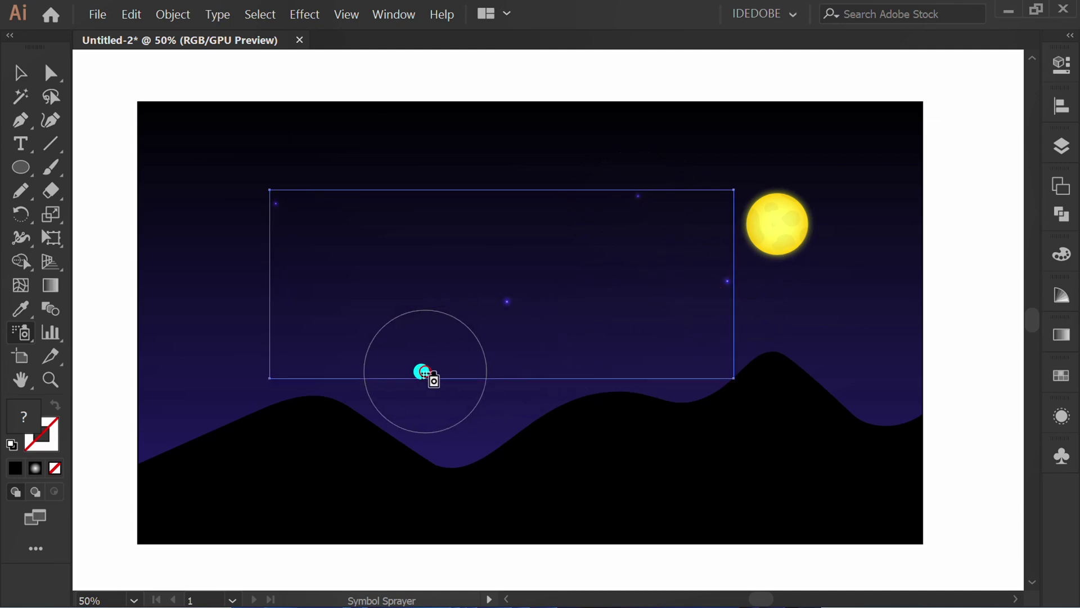
click(206, 169)
click(448, 134)
click(398, 241)
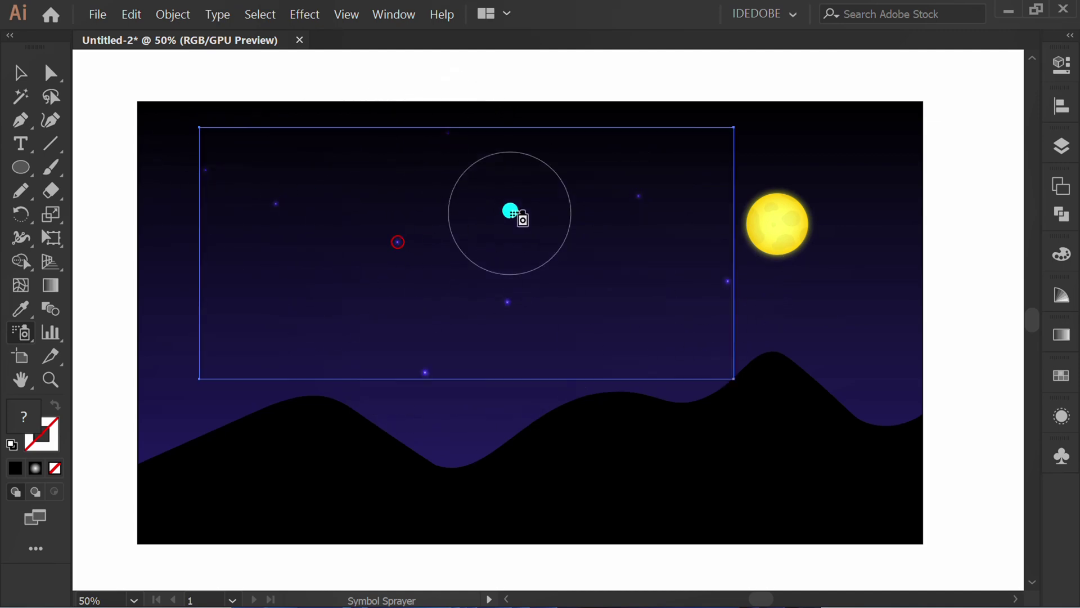
click(512, 200)
click(821, 150)
click(869, 250)
click(817, 314)
click(605, 337)
click(595, 254)
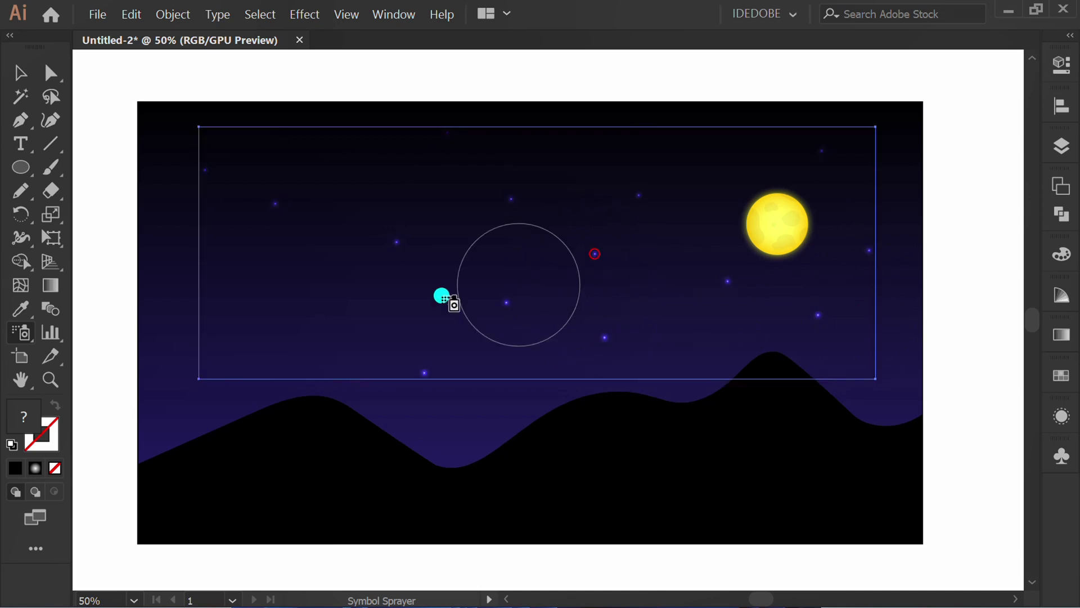
click(248, 313)
click(167, 385)
click(320, 324)
click(352, 162)
click(512, 152)
click(621, 138)
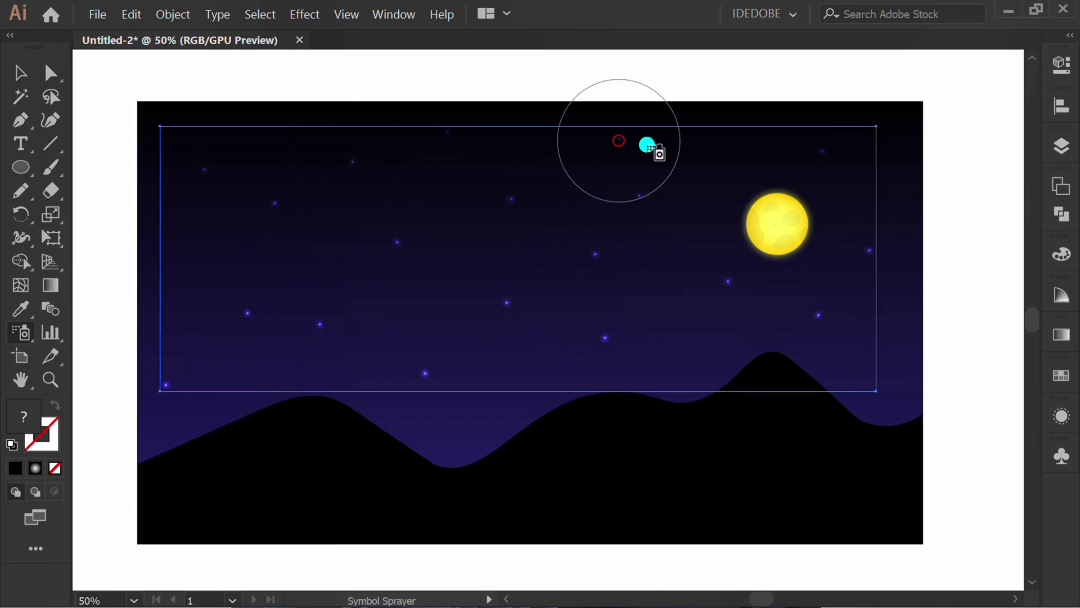
click(726, 151)
click(678, 310)
click(475, 253)
click(435, 182)
click(358, 272)
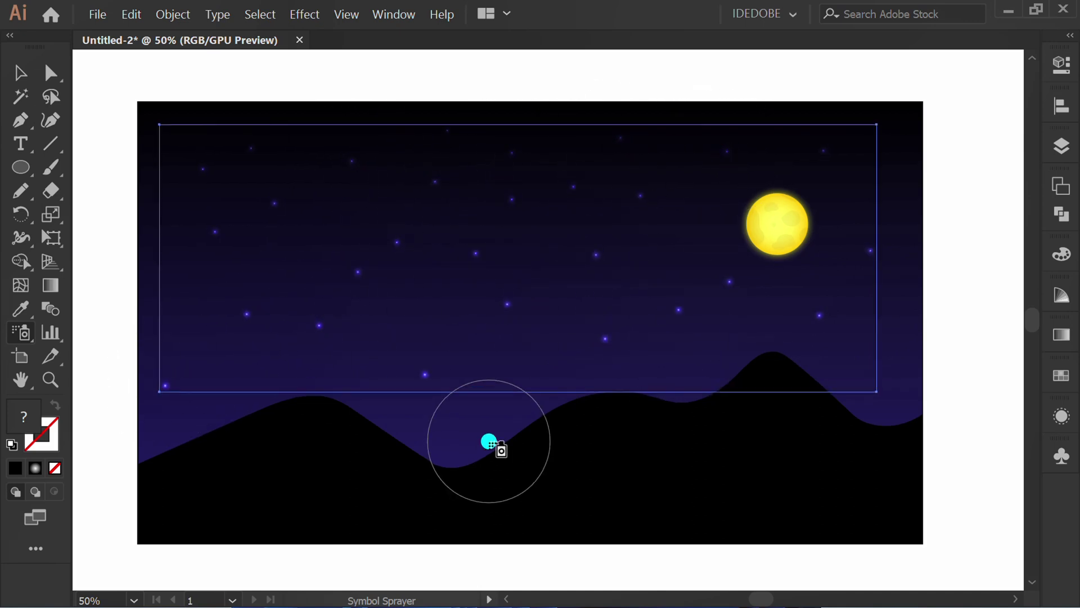
Draw a long thin rectangle beside the artboard and round its right end into a semicircle
key(v)
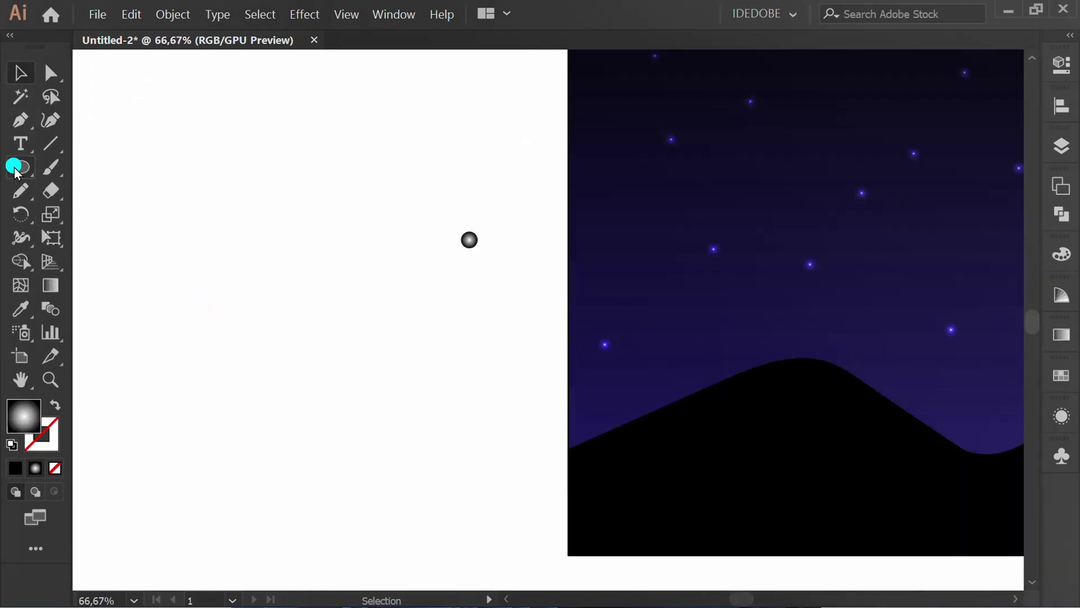
drag(13, 167, 104, 167)
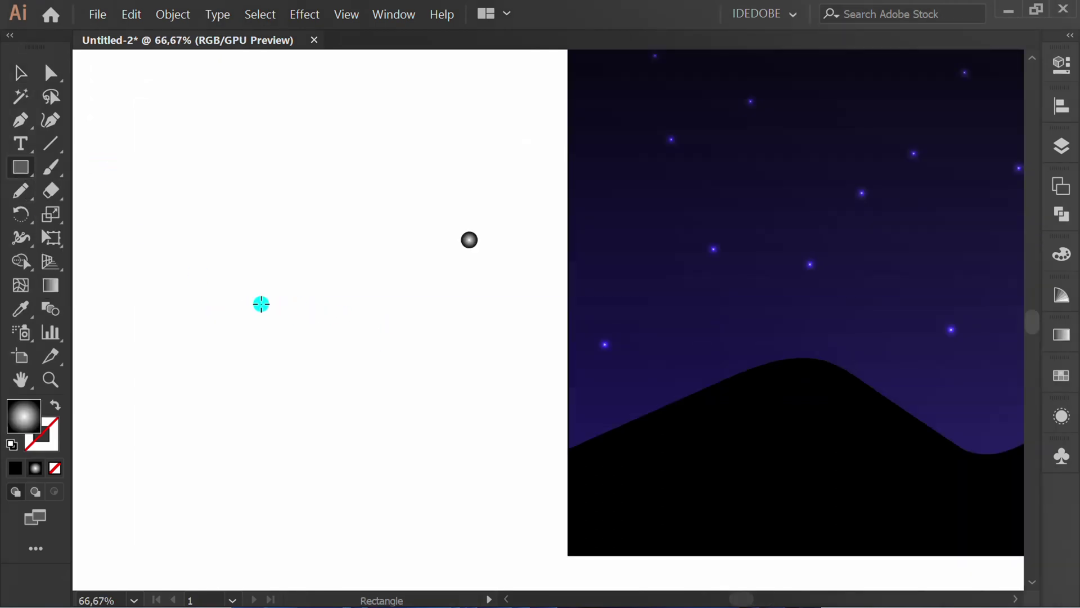
drag(247, 300, 482, 310)
scroll(472, 310, up, 6)
key(a)
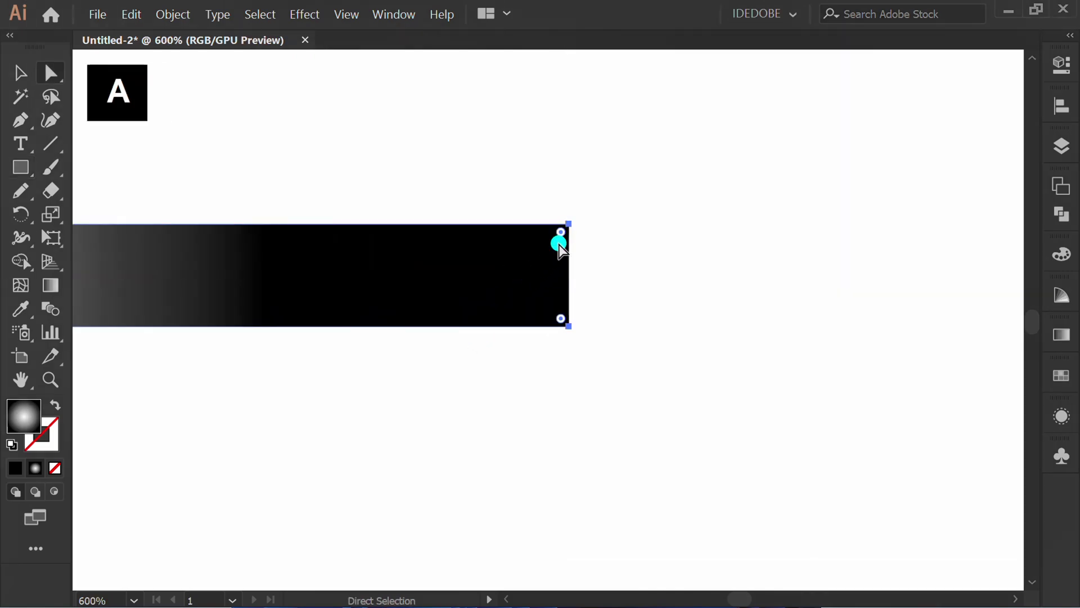
drag(565, 234, 503, 394)
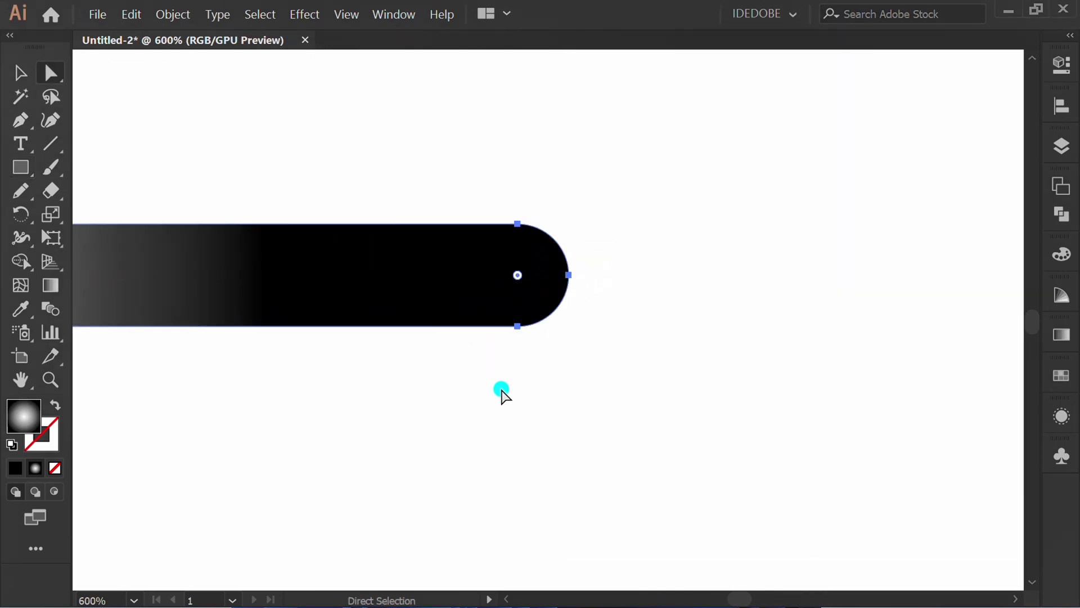
scroll(624, 372, down, 3)
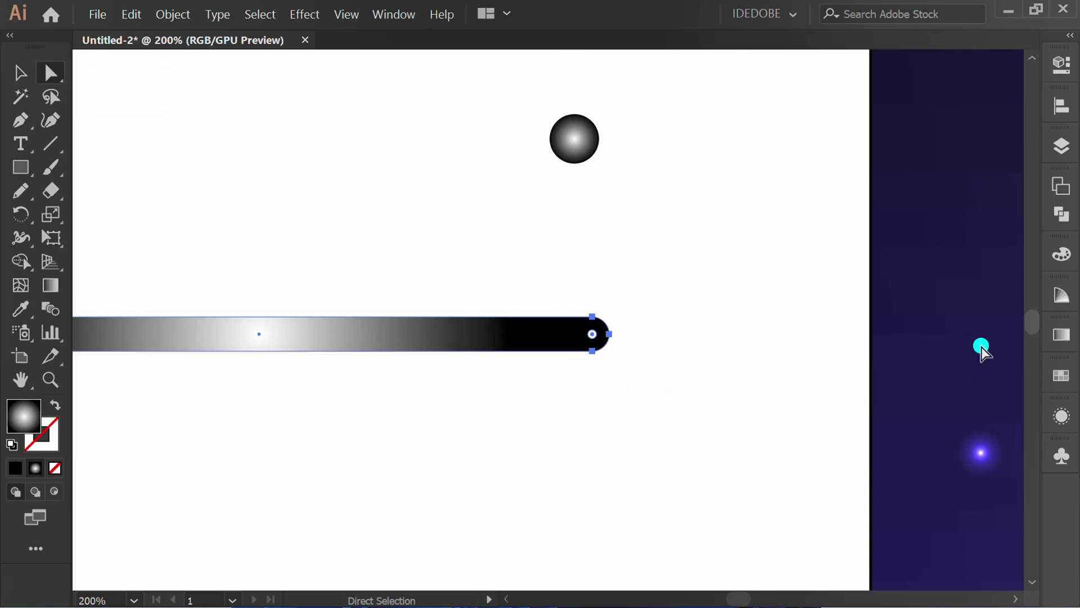
Fill the bar with the White, Black gradient, reversed to run dark to white
click(1061, 334)
click(857, 347)
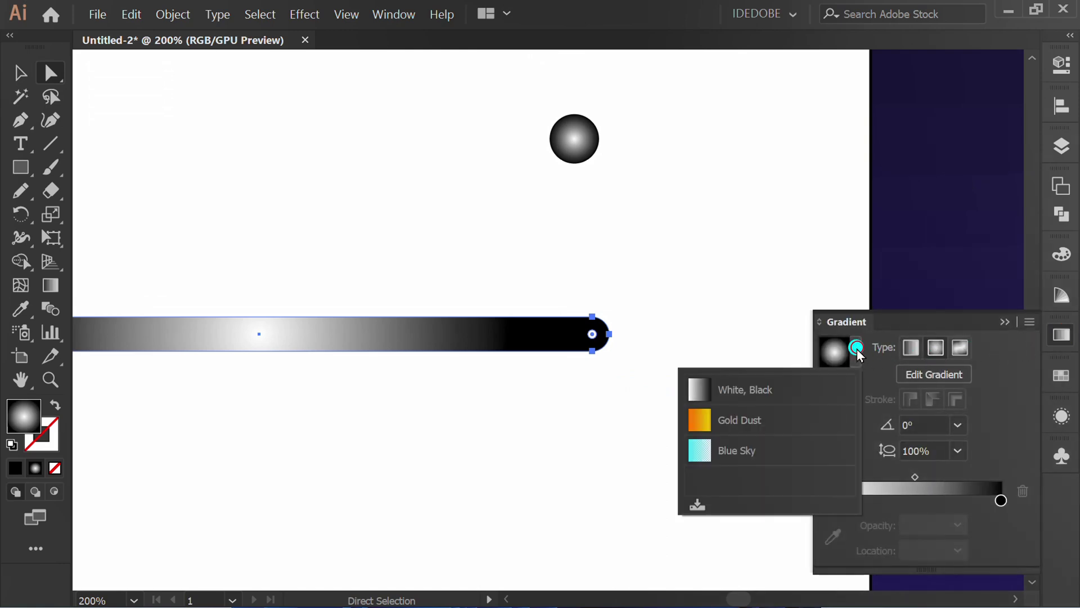
click(745, 392)
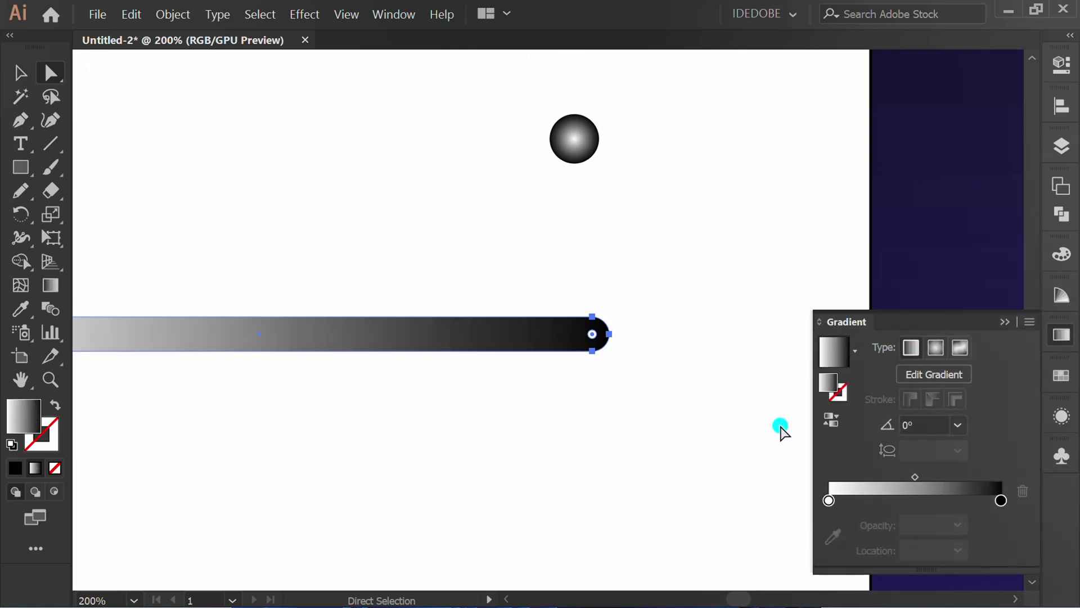
click(831, 419)
click(1003, 326)
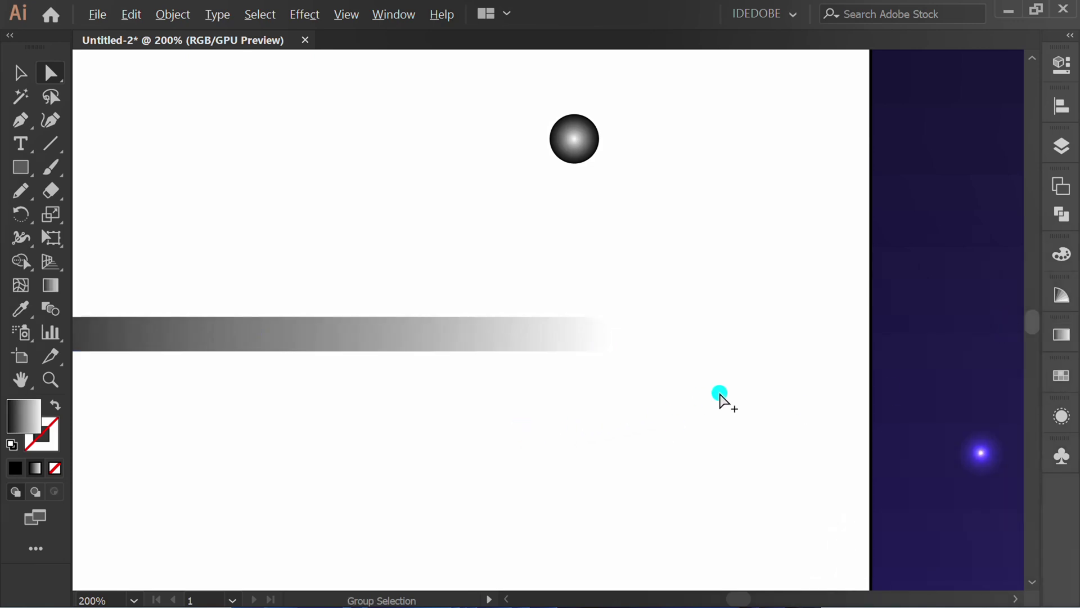
Set the bar's blend mode to Color Dodge
key(ctrl+minus)
drag(636, 292, 550, 406)
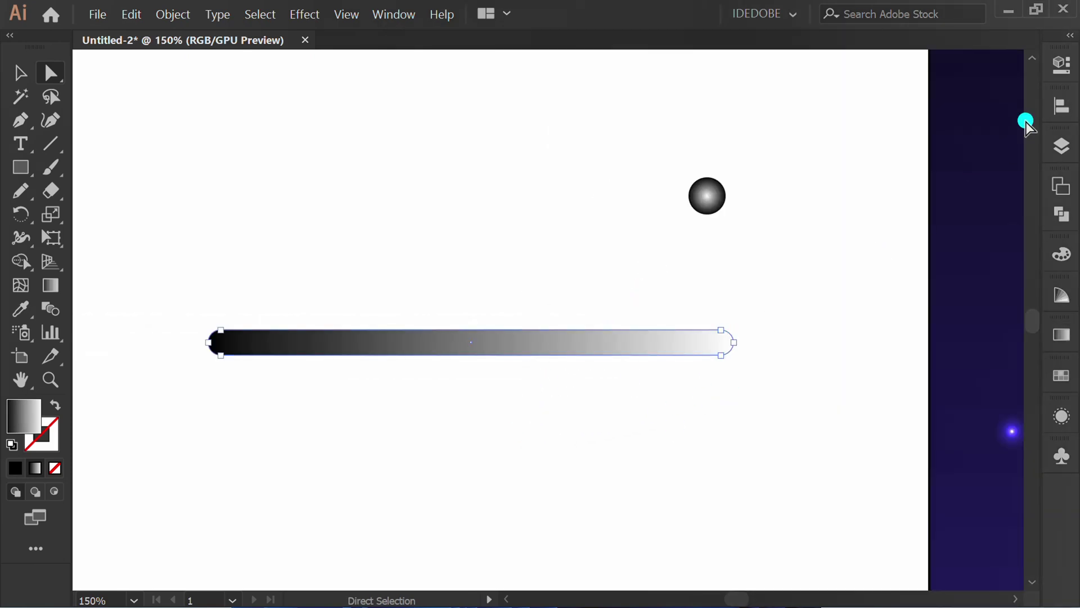
click(1062, 65)
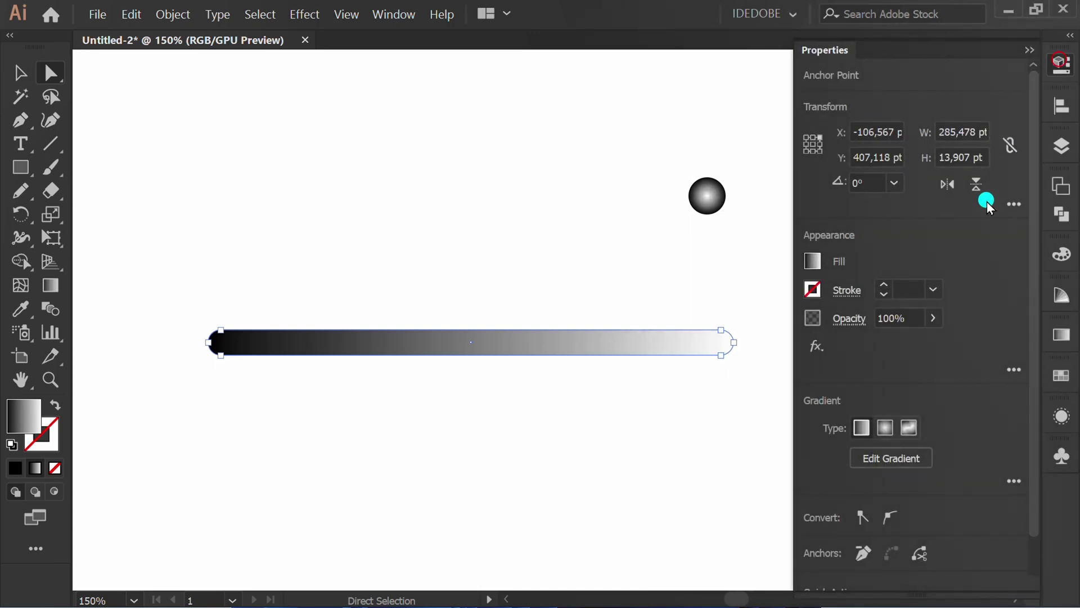
click(849, 321)
click(697, 354)
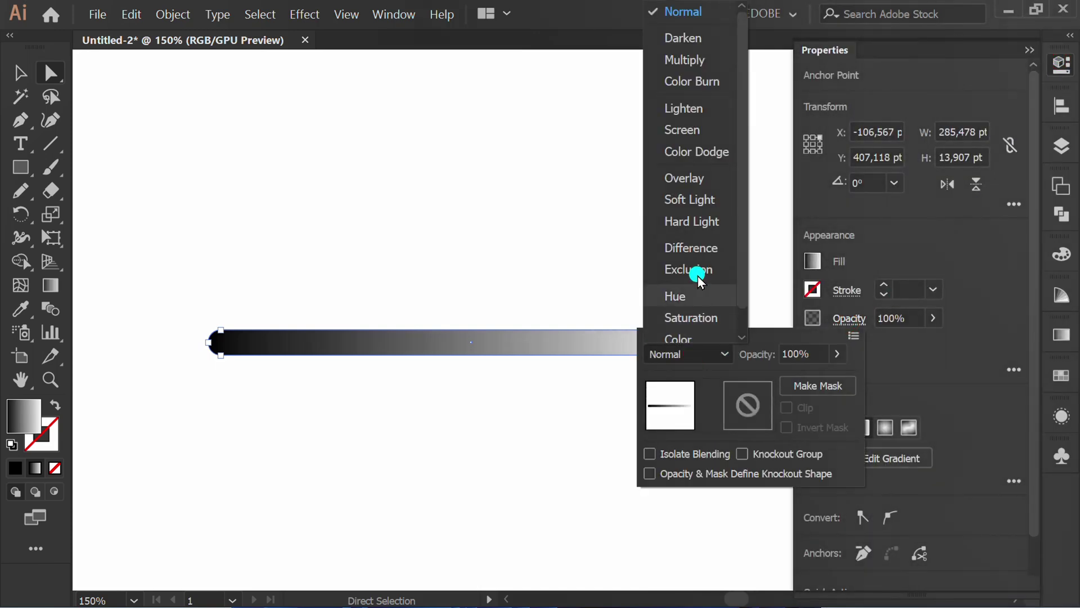
click(697, 152)
click(529, 430)
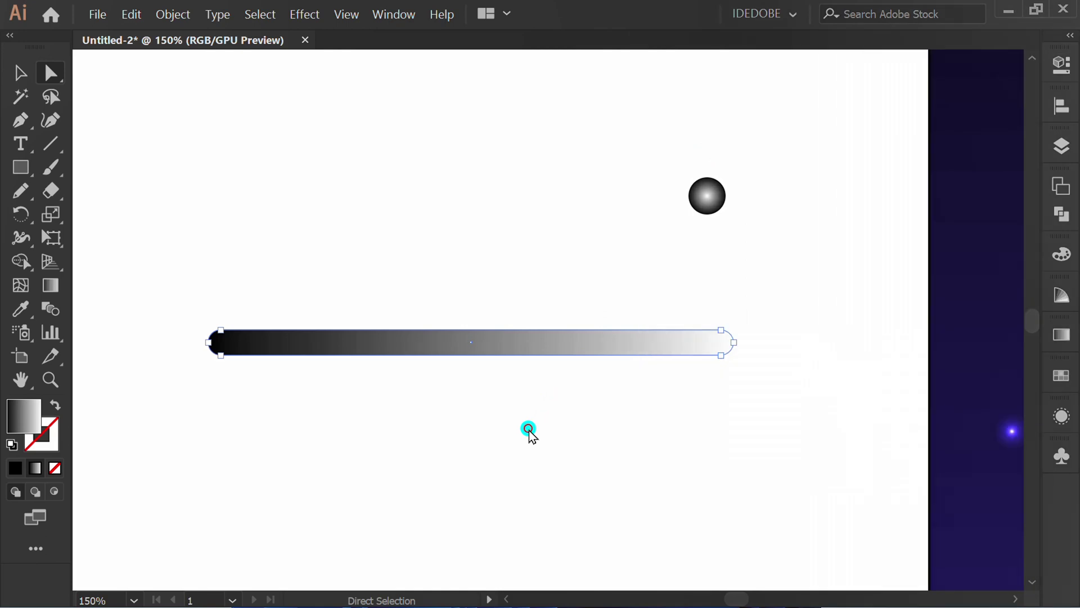
Stretch the bar longer to the left
key(ctrl+minus)
key(v)
drag(360, 366, 133, 366)
key(ctrl+minus)
key(ctrl+minus)
key(ctrl+minus)
Rotate the gradient bar to a diagonal slant
key(ctrl+plus)
key(ctrl+plus)
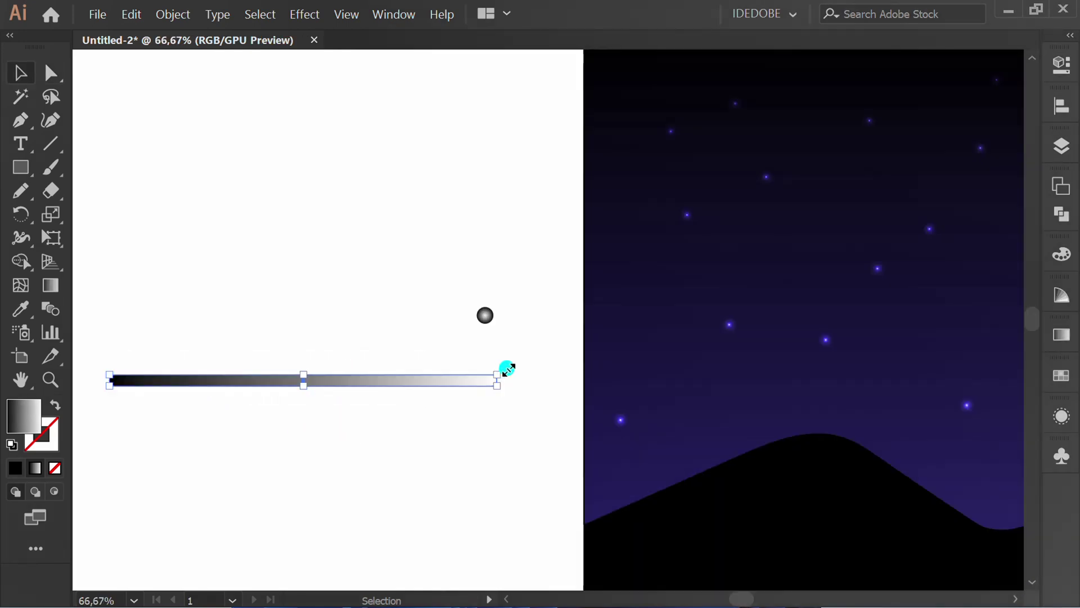
drag(508, 369, 494, 462)
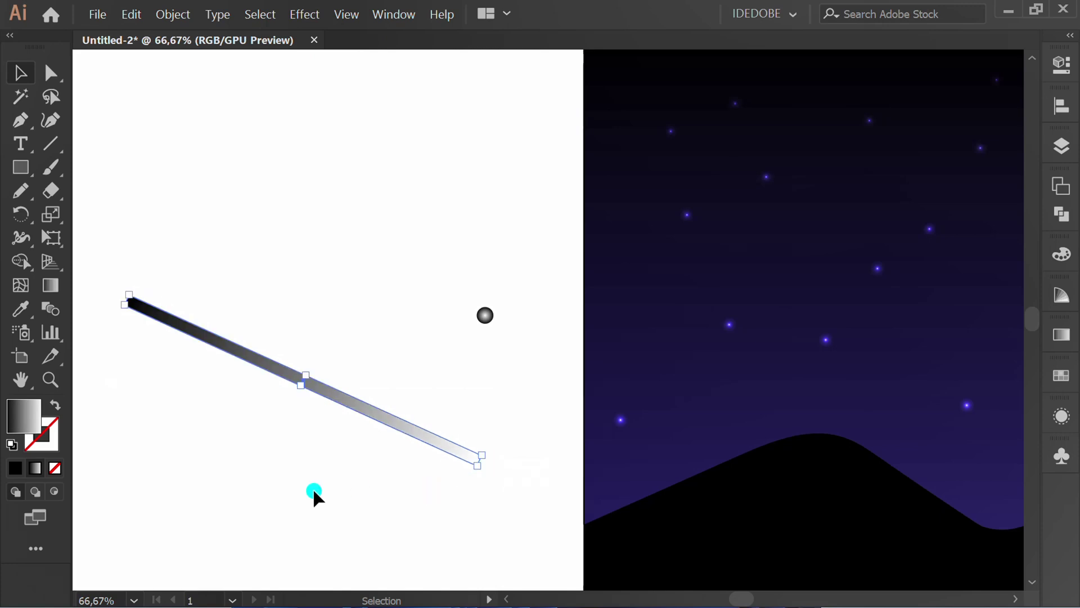
click(314, 488)
key(ctrl+minus)
key(ctrl+minus)
Place a copy of the bar on the night sky and make it thinner
drag(275, 437, 550, 346)
scroll(569, 285, up, 3)
click(570, 285)
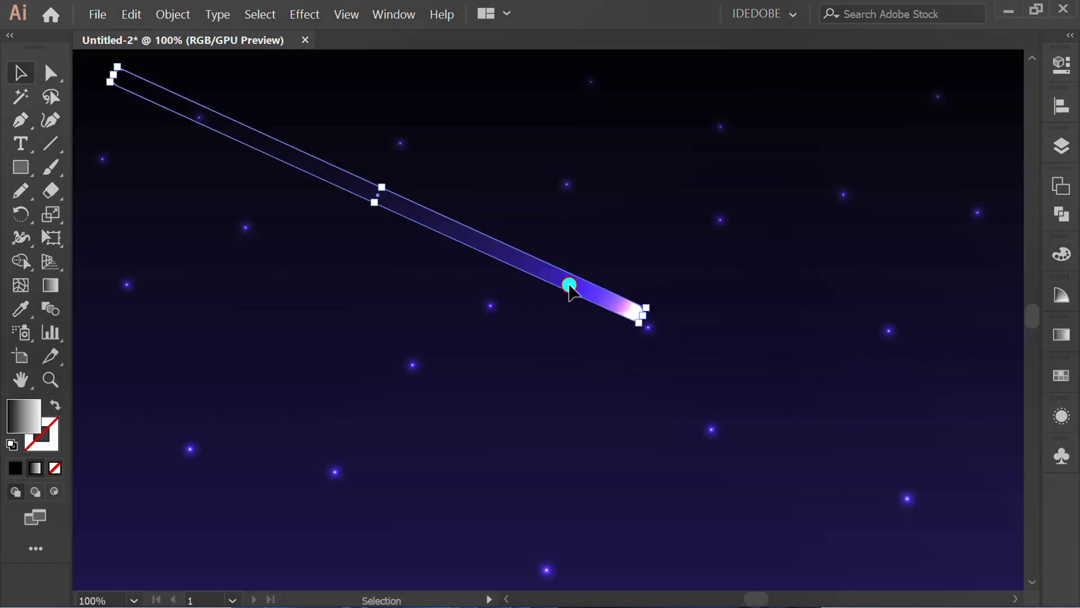
scroll(374, 191, up, 2)
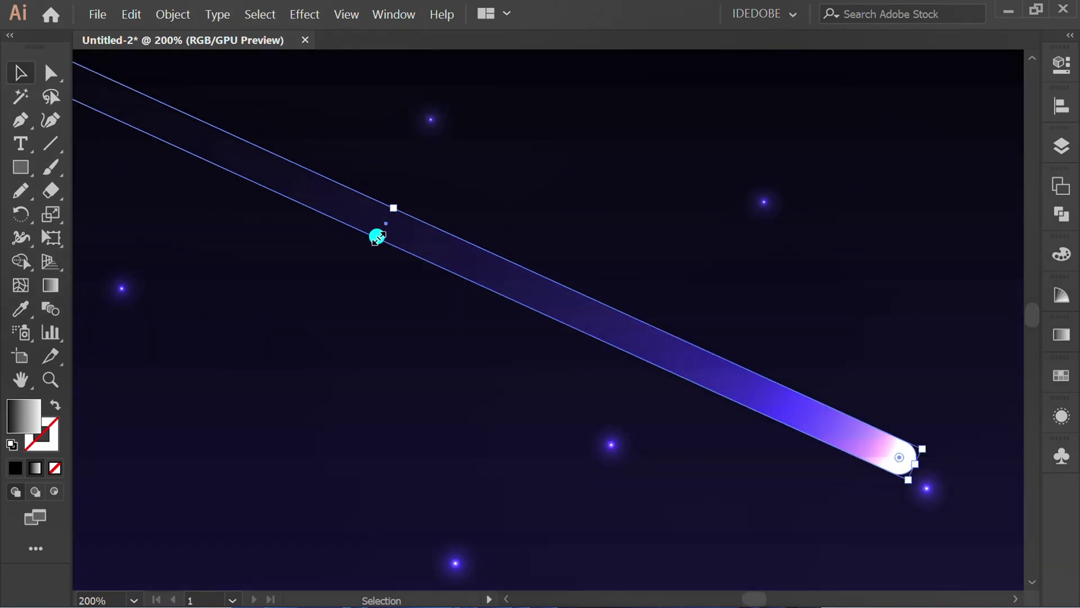
drag(377, 234, 384, 221)
click(371, 337)
Duplicate the streak further down and to the right on the sky
scroll(309, 297, down, 2)
scroll(415, 367, down, 2)
scroll(415, 367, up, 2)
drag(442, 313, 658, 455)
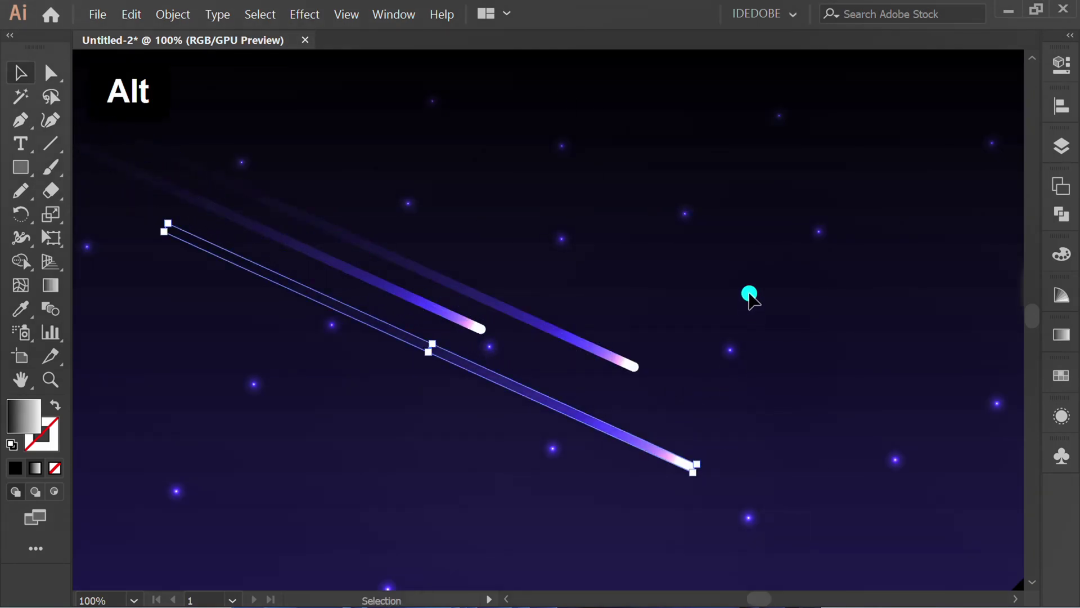